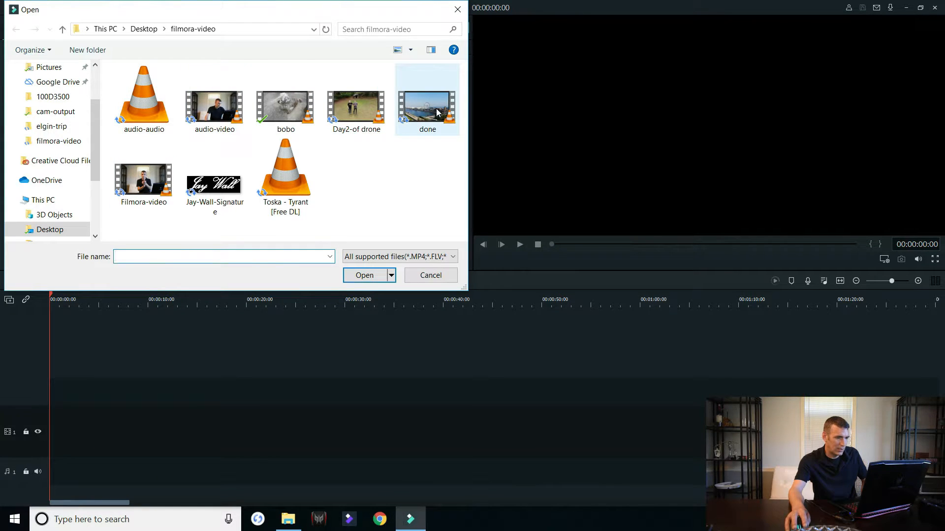
# - Import the video file "done" from the filmora-video folder into the project media
pyautogui.click(416, 105)
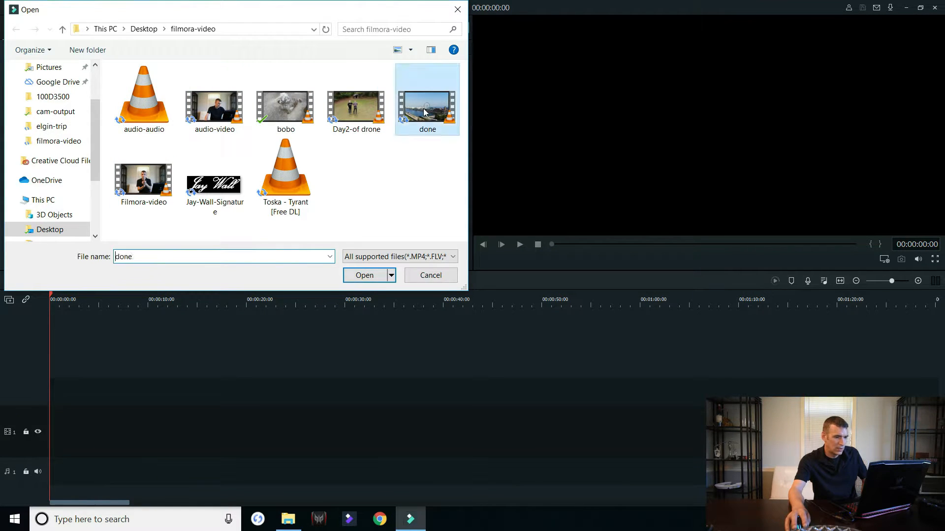
pyautogui.click(368, 277)
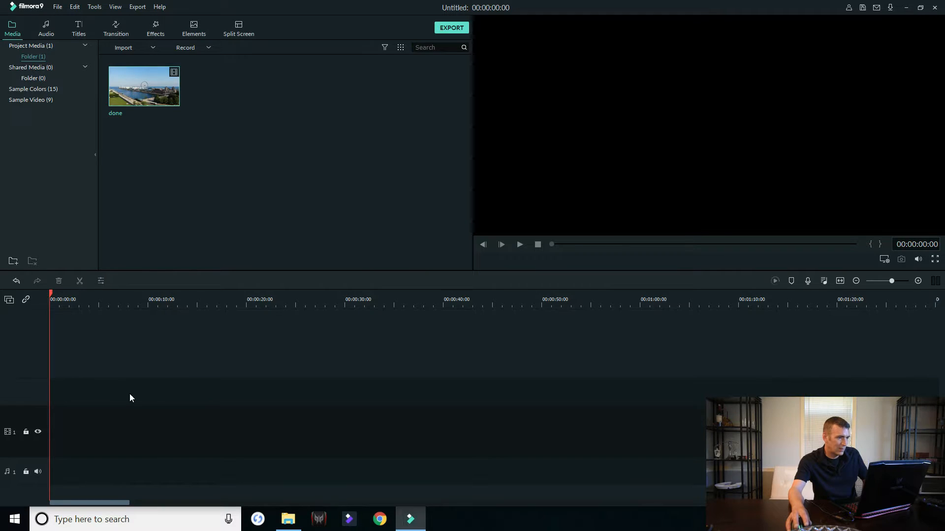
# - Set the project frame rate to 23.97 fps in the project settings
pyautogui.click(58, 7)
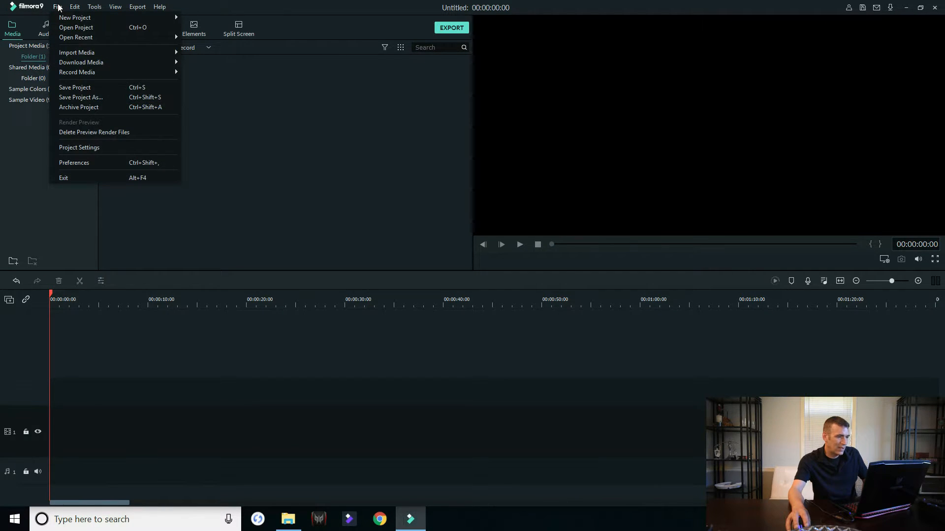
pyautogui.click(74, 147)
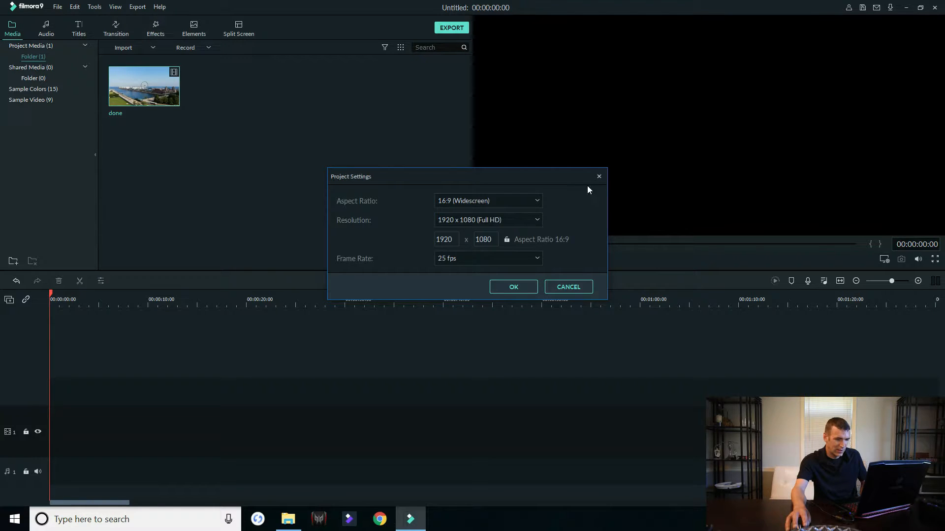
pyautogui.click(524, 261)
pyautogui.click(519, 273)
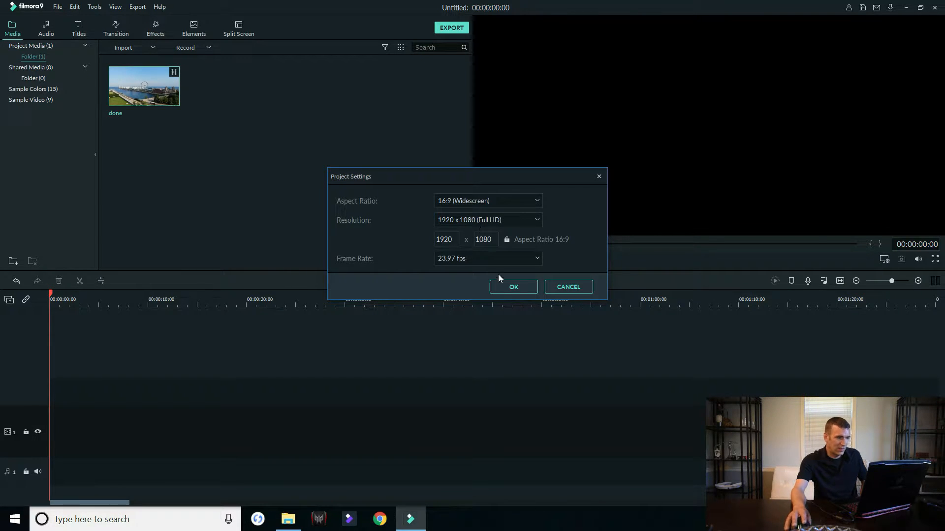
pyautogui.click(518, 291)
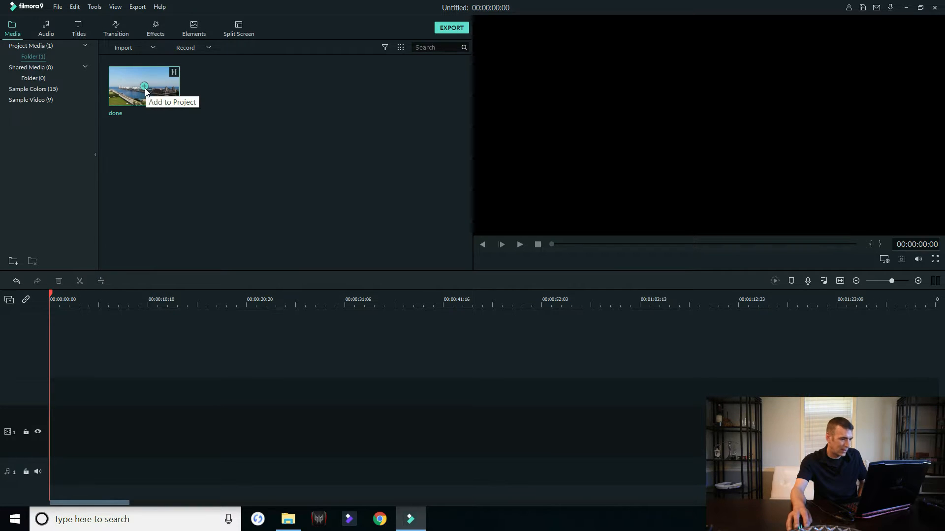
# - Place the "done" clip at the start of video track 1 and split it at 00:00:28:05 and 00:00:55:23
pyautogui.moveTo(167, 81); pyautogui.dragTo(53, 435)
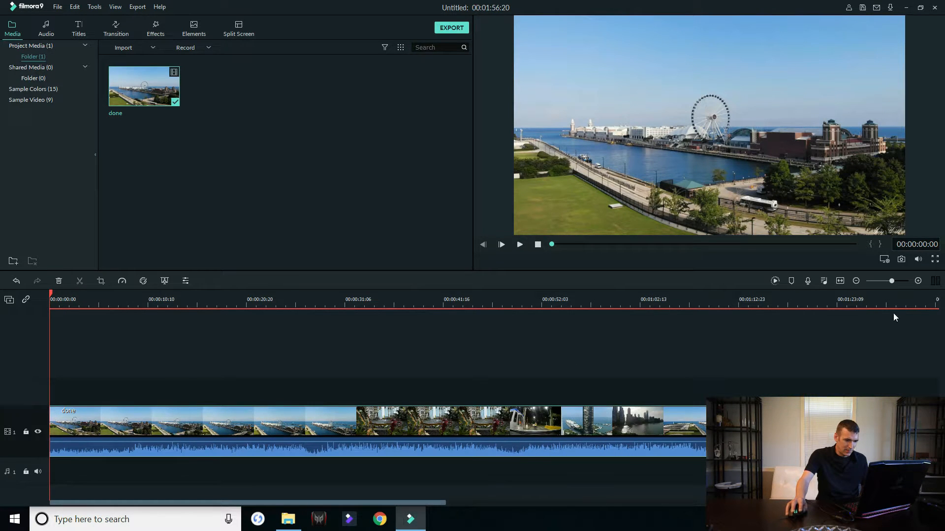
pyautogui.moveTo(862, 304); pyautogui.dragTo(451, 346)
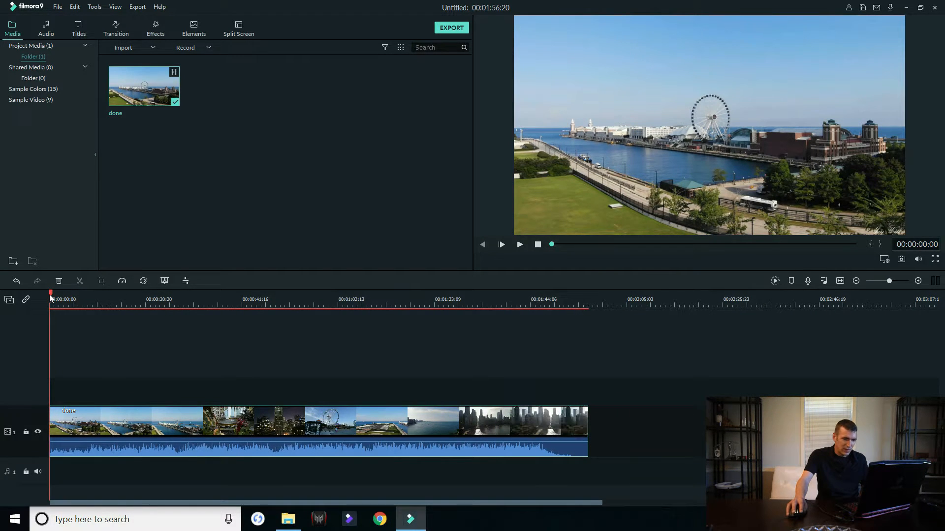
pyautogui.moveTo(51, 299); pyautogui.dragTo(181, 333)
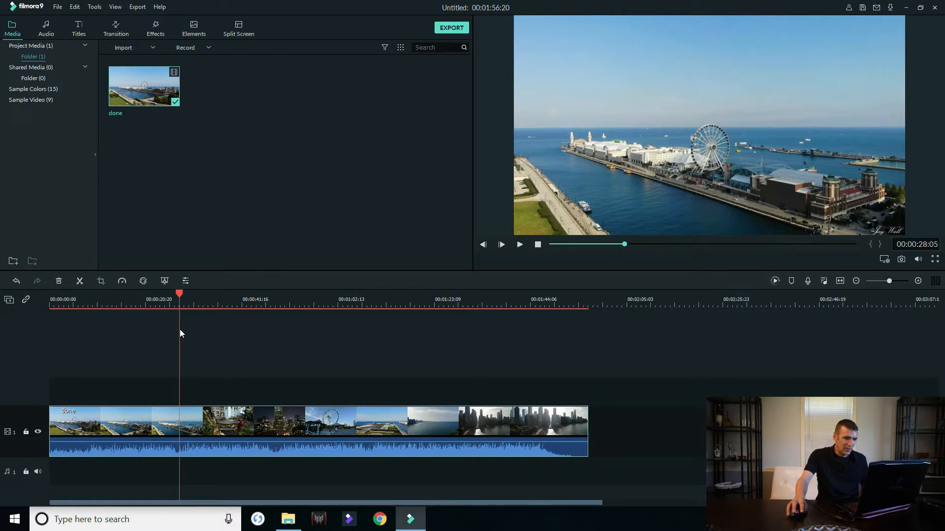
pyautogui.click(81, 281)
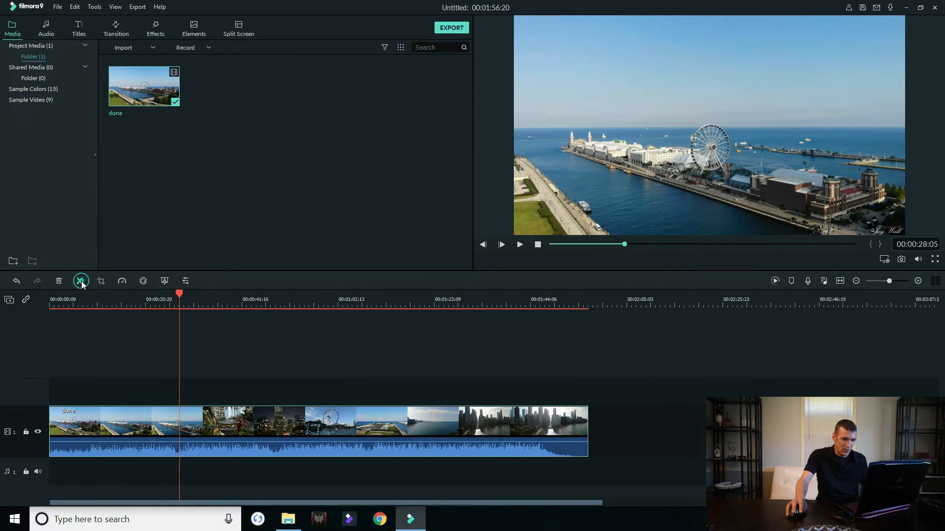
pyautogui.moveTo(179, 295); pyautogui.dragTo(308, 305)
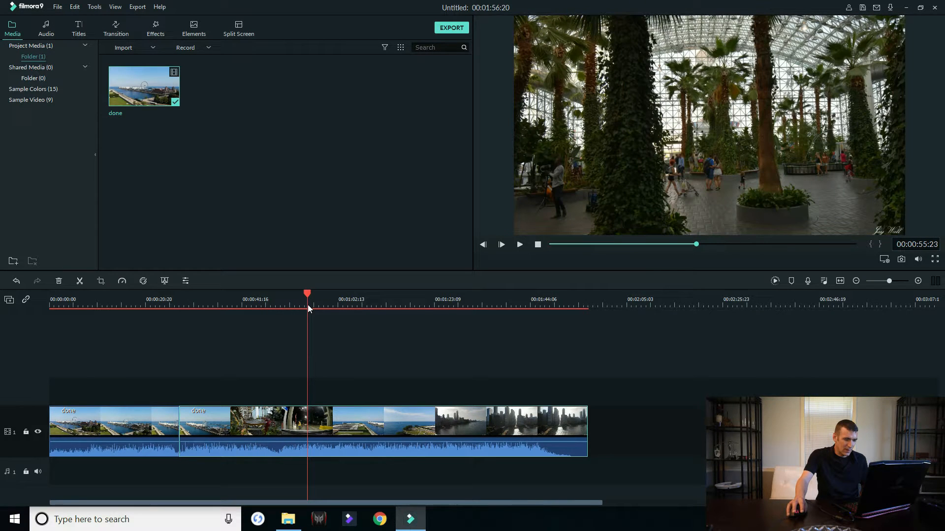
pyautogui.click(79, 281)
# - Move the middle segment of the split clip up to video track 2 and delete it
pyautogui.click(244, 428)
pyautogui.doubleClick(244, 428)
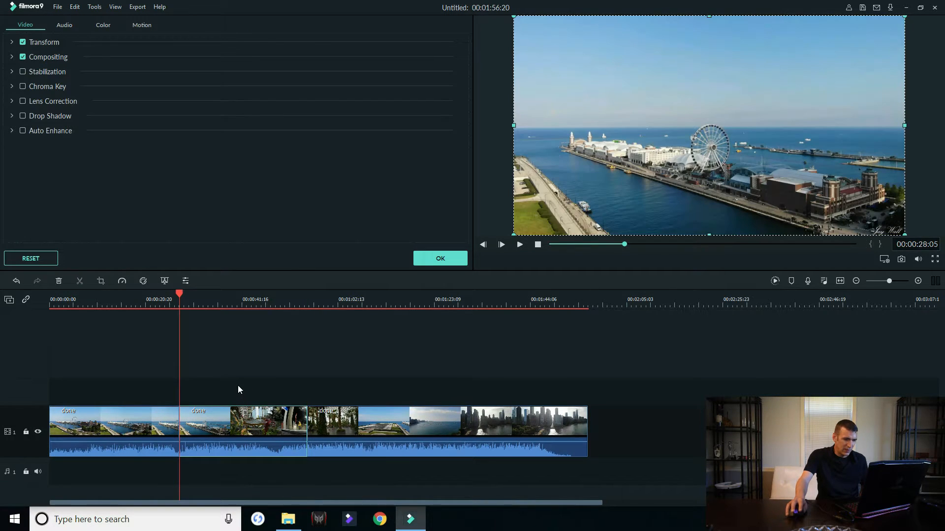
pyautogui.moveTo(252, 427); pyautogui.dragTo(249, 375)
pyautogui.click(384, 429)
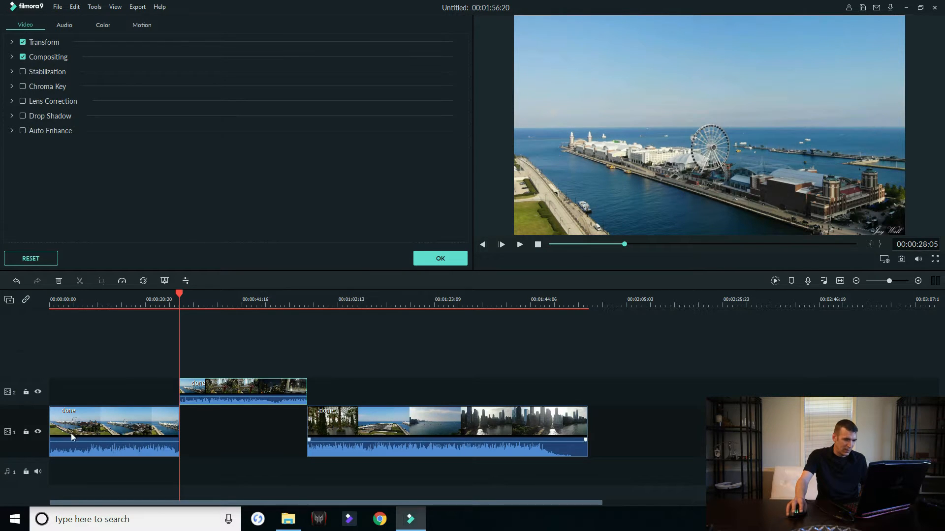
pyautogui.click(232, 389)
pyautogui.click(262, 396)
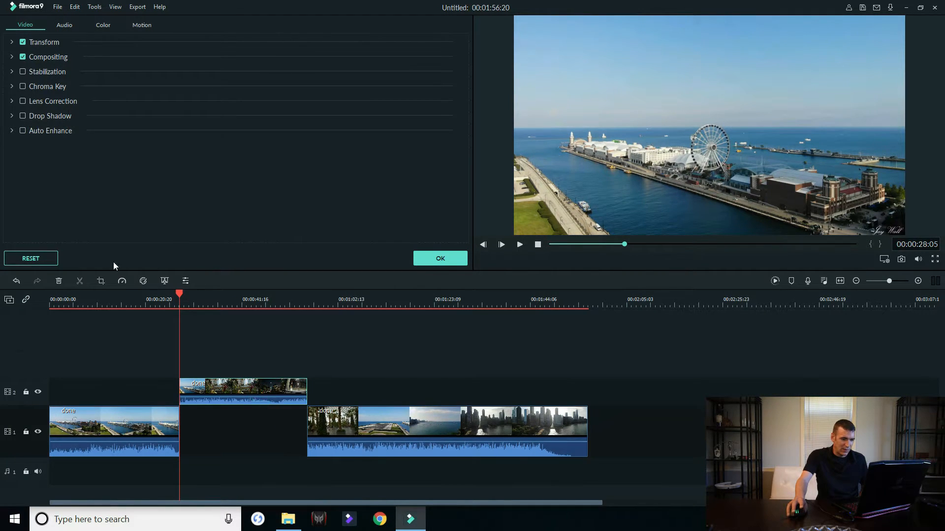
pyautogui.click(59, 281)
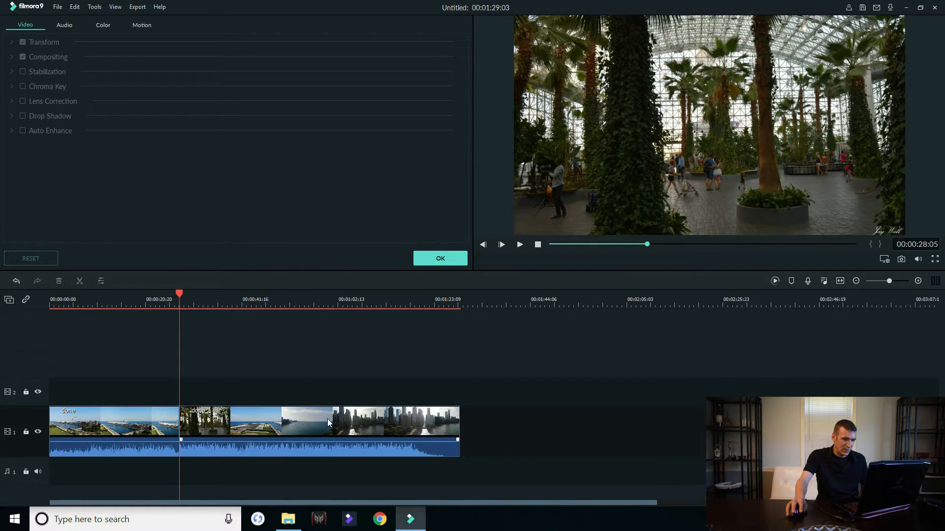
# - Shift both remaining clips about 19 seconds along video track 1, keeping them end to end, to leave space at the start
pyautogui.click(329, 418)
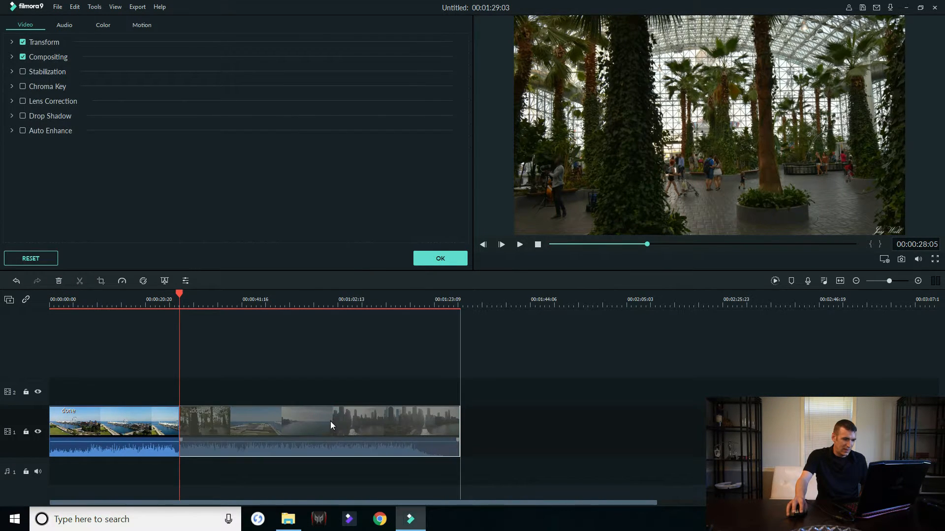
pyautogui.moveTo(306, 431); pyautogui.dragTo(395, 430)
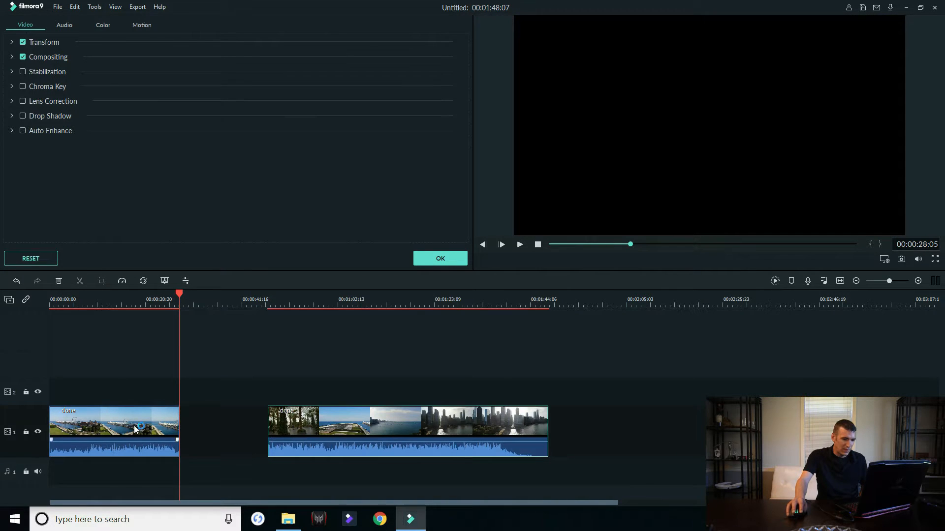
pyautogui.moveTo(132, 425); pyautogui.dragTo(206, 423)
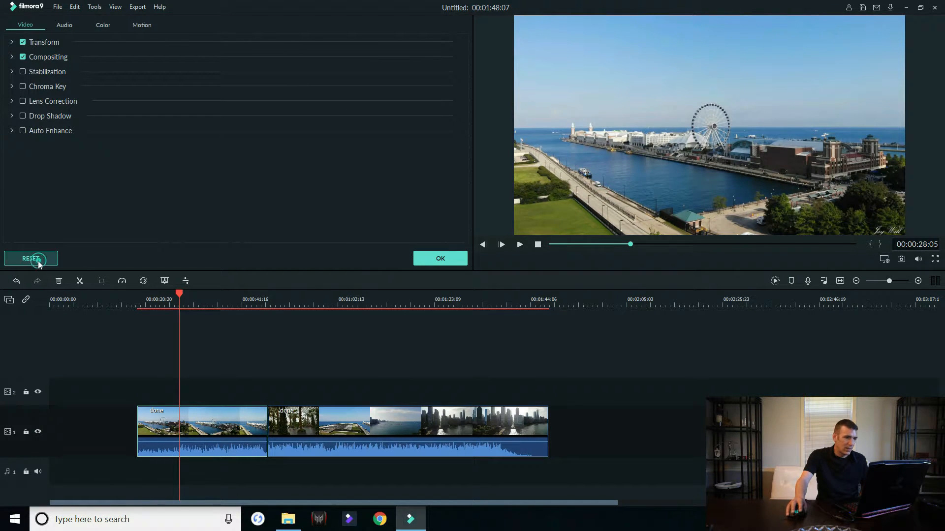
pyautogui.click(449, 265)
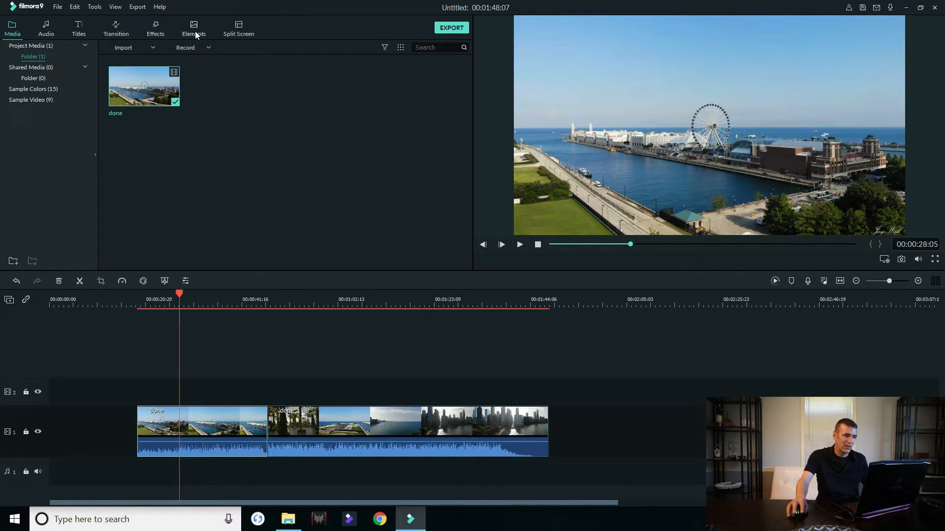
# - Add the Opener 2 title at the very start of video track 1, in the empty space before the clips
pyautogui.click(80, 29)
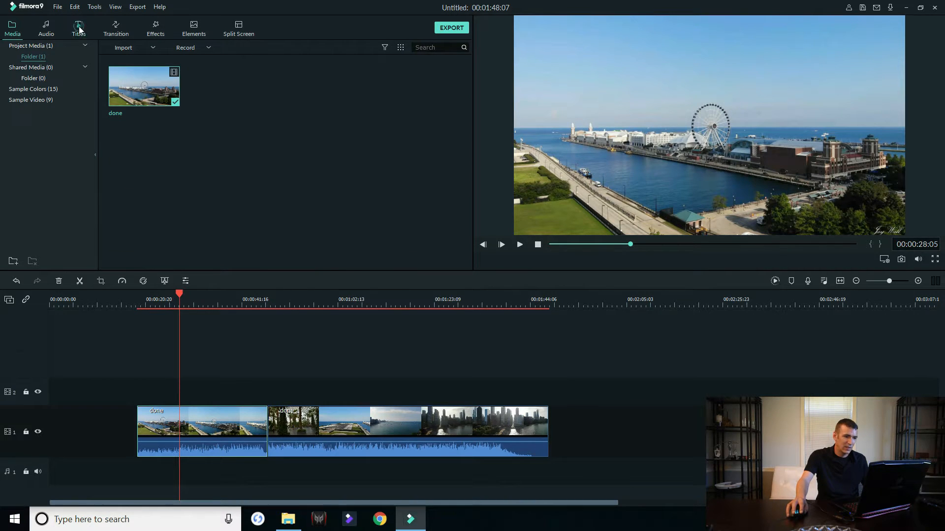
pyautogui.click(36, 68)
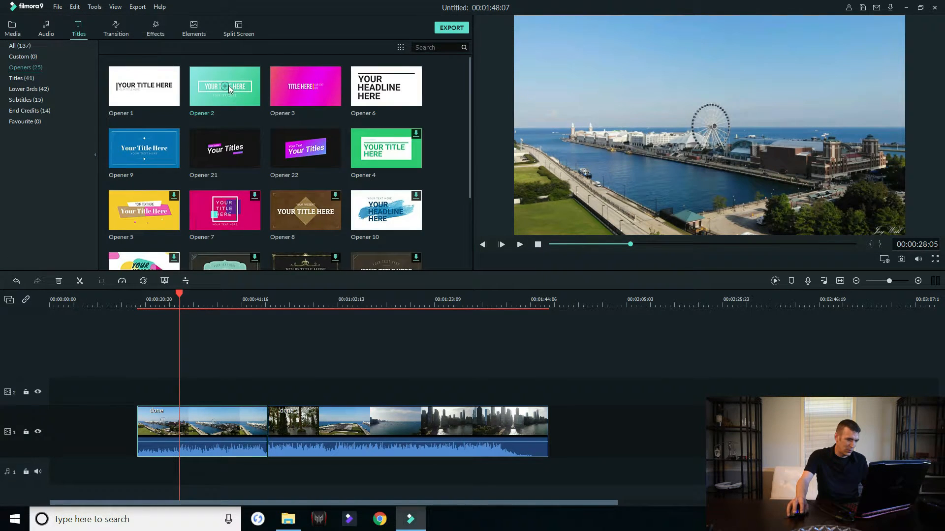
pyautogui.moveTo(245, 86); pyautogui.dragTo(51, 429)
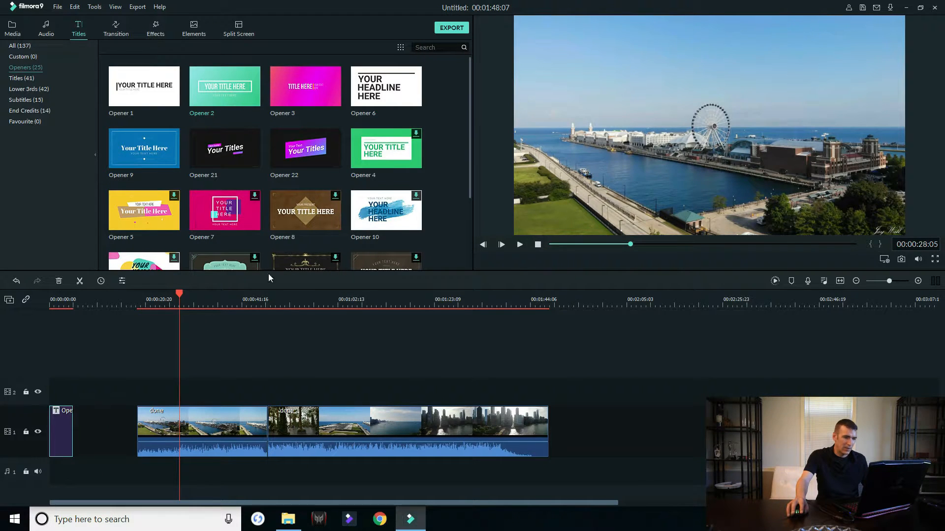
# - Replace the opener's small subtitle text with "by" followed by the creator's name
pyautogui.doubleClick(61, 427)
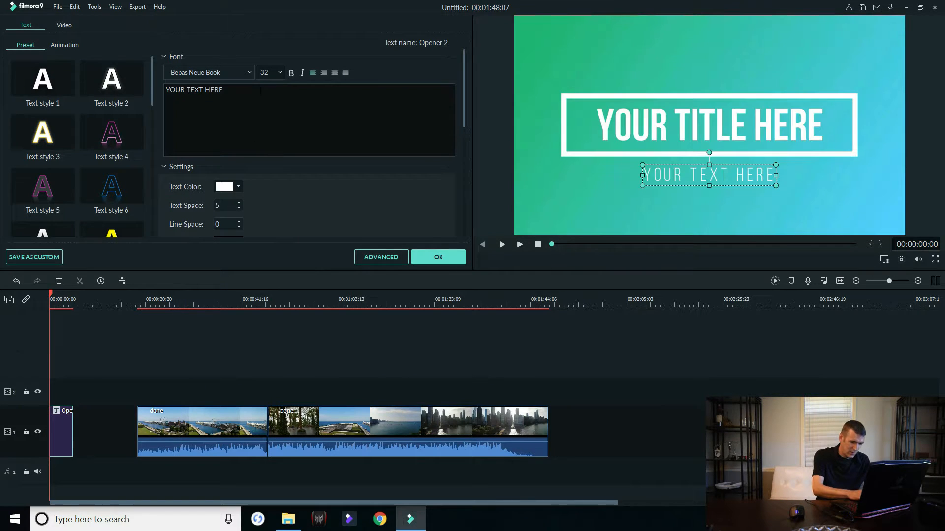
pyautogui.tripleClick(239, 91)
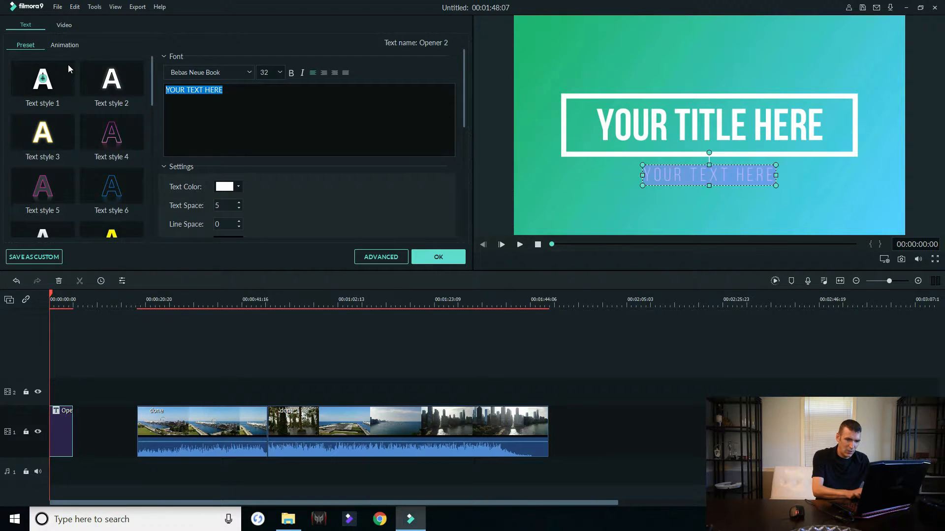
pyautogui.write('by jay Wall')
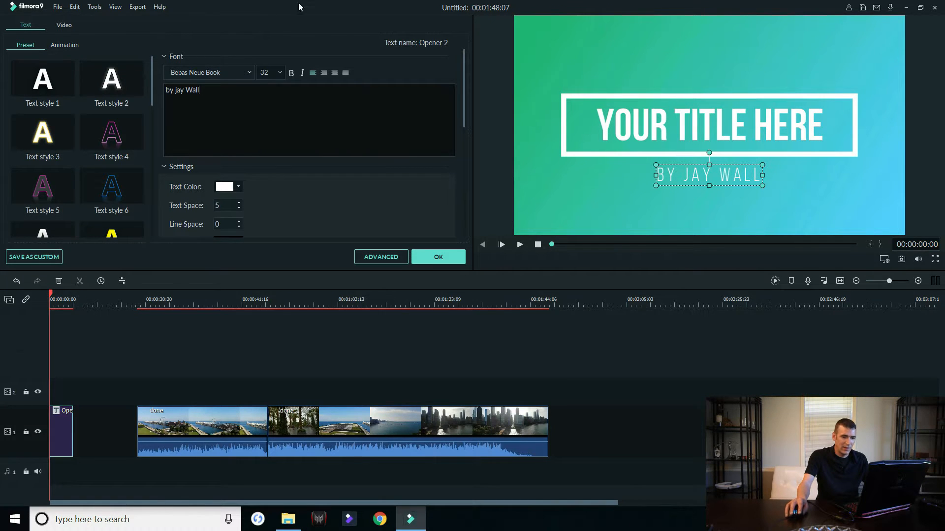
pyautogui.click(448, 258)
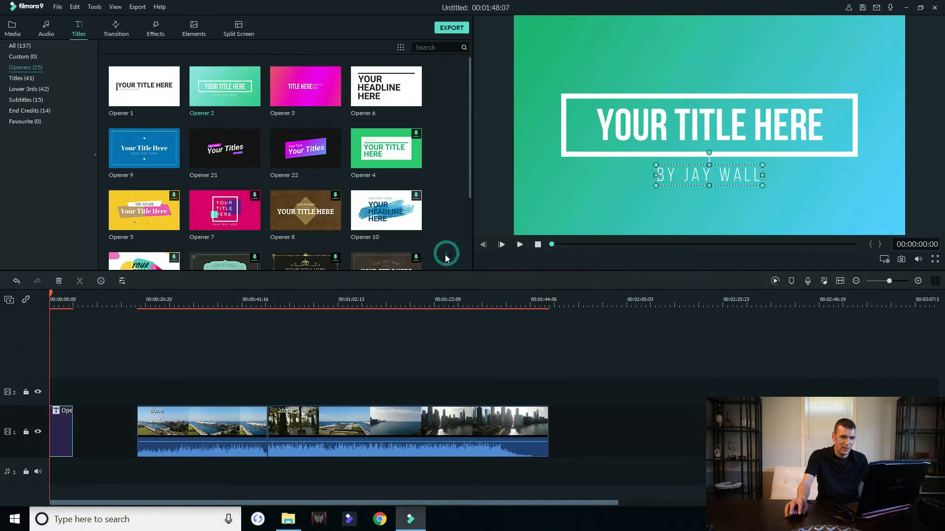
# - Replace the opener's main title text with "Filmora Video"
pyautogui.doubleClick(737, 134)
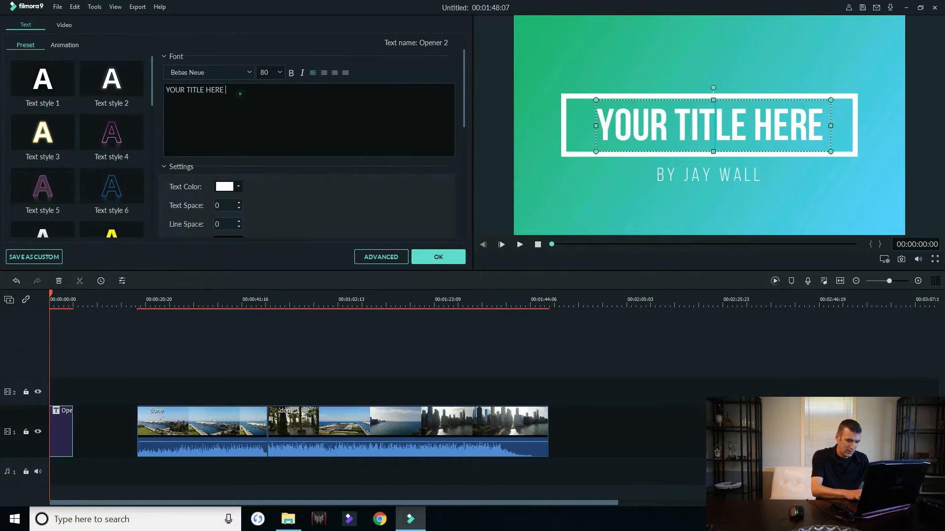
pyautogui.hotkey('ctrl', 'a')
pyautogui.write('Fil')
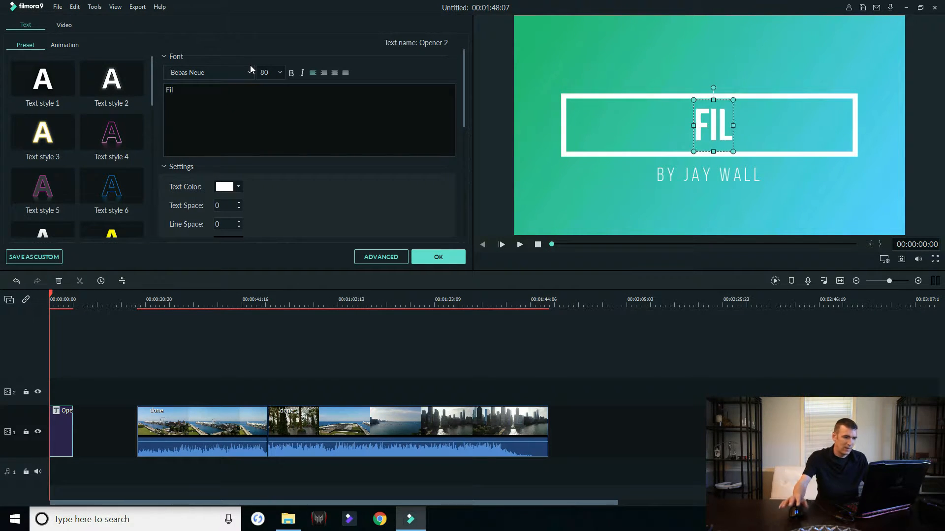
pyautogui.write('mora Video')
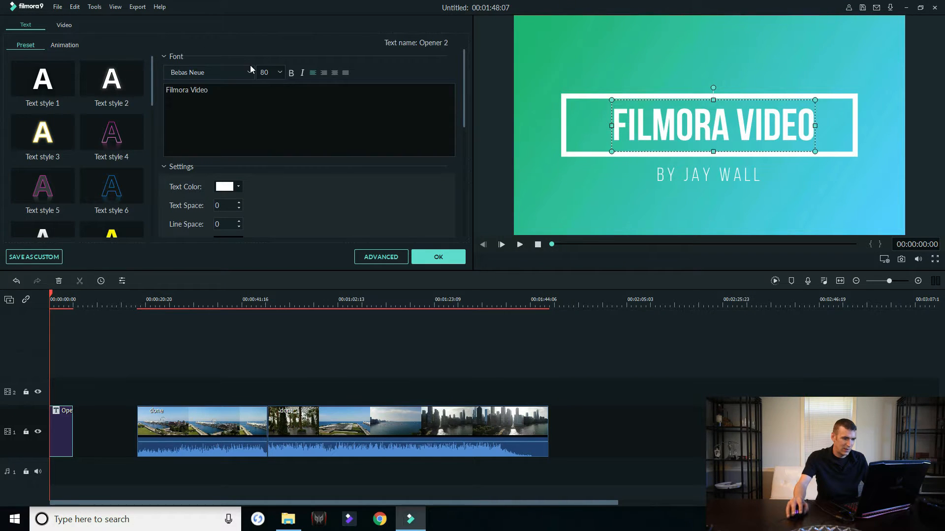
pyautogui.click(438, 257)
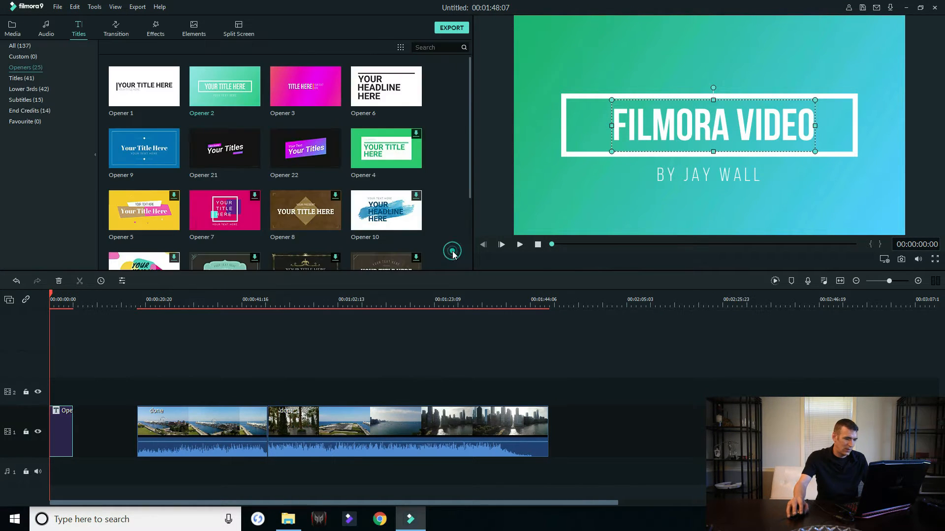
# - Extend the Opener 2 title to about 12 seconds on the timeline and preview its animation
pyautogui.moveTo(189, 425)
pyautogui.mouseDown()
pyautogui.moveTo(126, 428)
pyautogui.moveTo(190, 426)
pyautogui.mouseUp()
pyautogui.moveTo(73, 430); pyautogui.dragTo(107, 430)
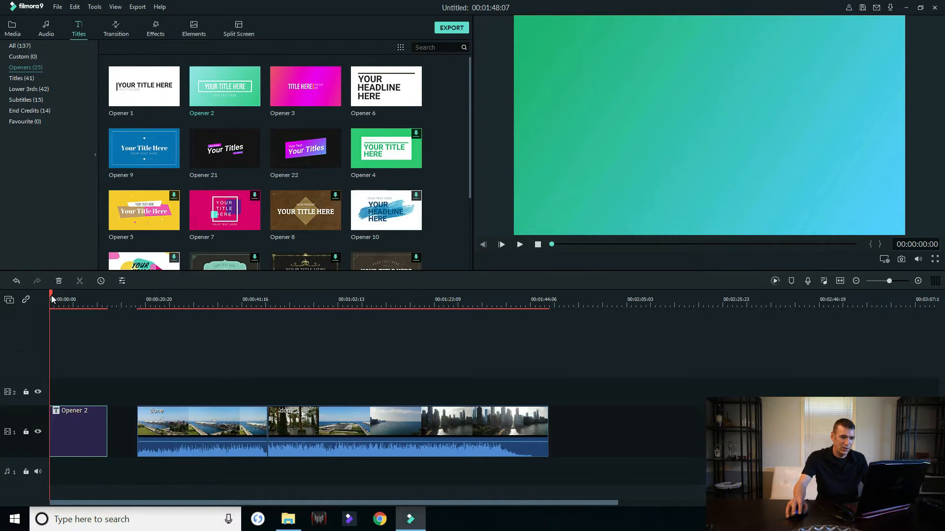
pyautogui.click(520, 243)
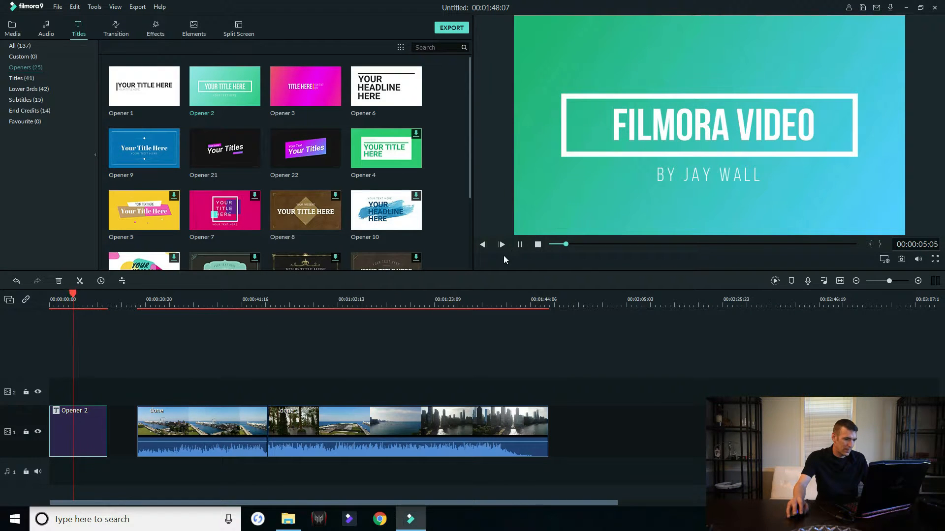
pyautogui.click(520, 246)
# - Close the gaps by moving both video clips back against the opener and each other, and play the transition into the first clip
pyautogui.moveTo(228, 420); pyautogui.dragTo(202, 417)
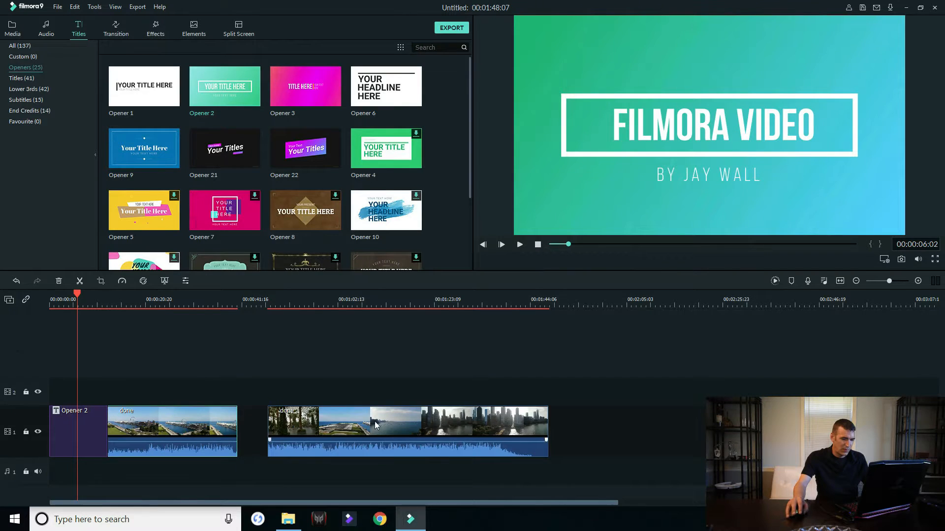
pyautogui.moveTo(374, 423); pyautogui.dragTo(346, 424)
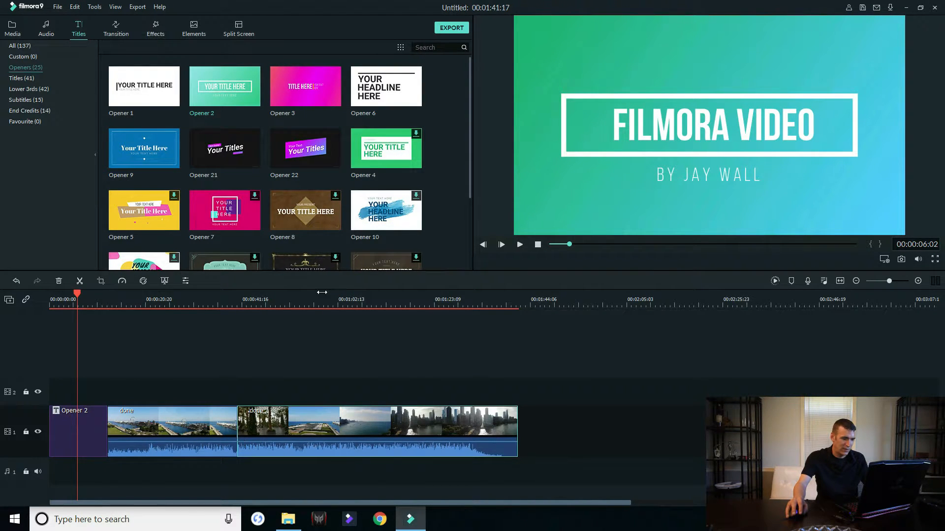
pyautogui.click(520, 245)
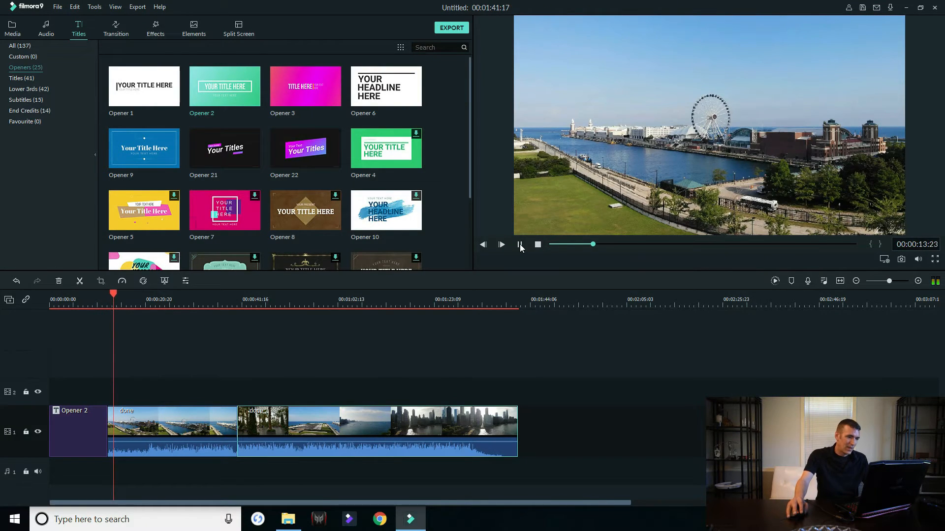
# - Import the signature image from the filmora-video folder and place it on video track 2 at the start of the timeline
pyautogui.click(519, 245)
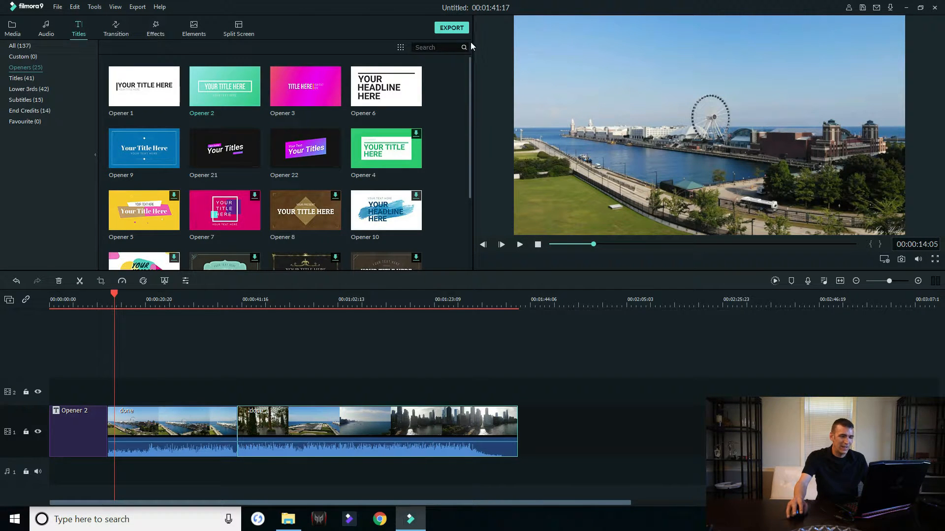
pyautogui.click(20, 32)
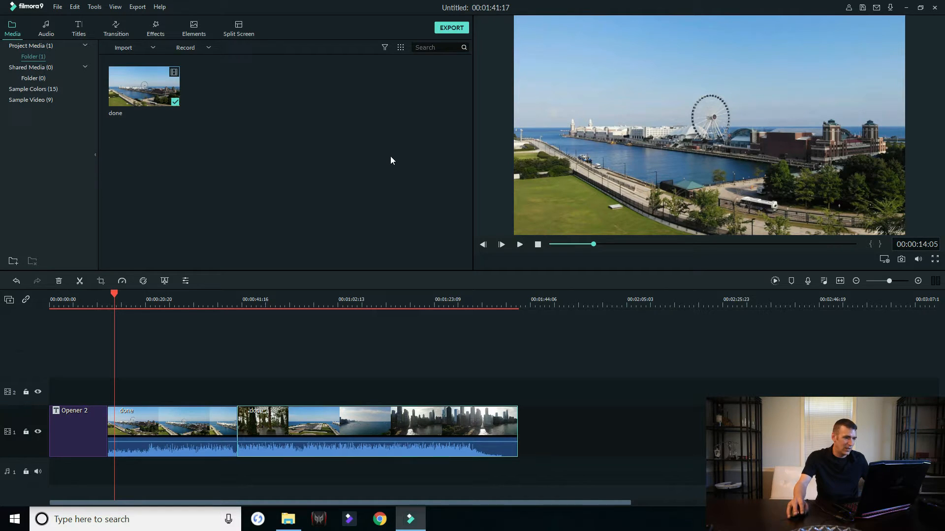
pyautogui.moveTo(156, 69)
pyautogui.click(153, 46)
pyautogui.click(156, 60)
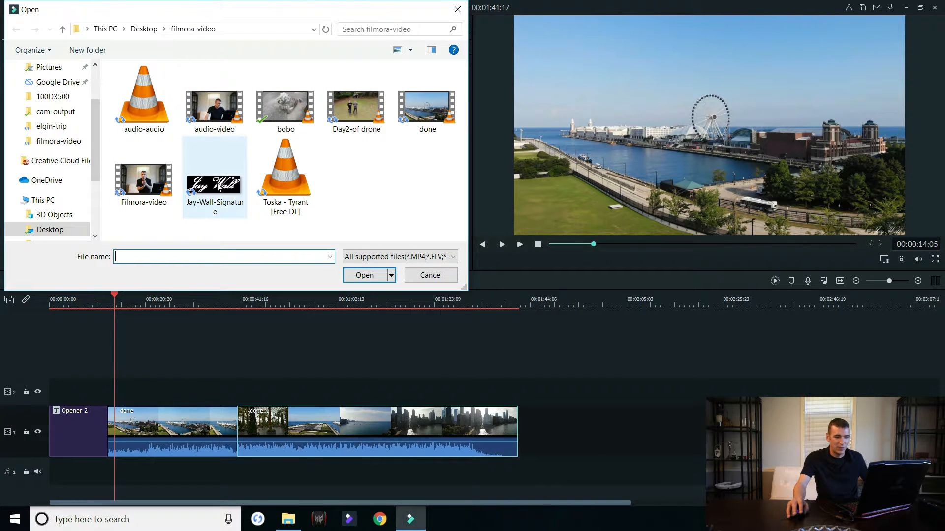
pyautogui.click(218, 186)
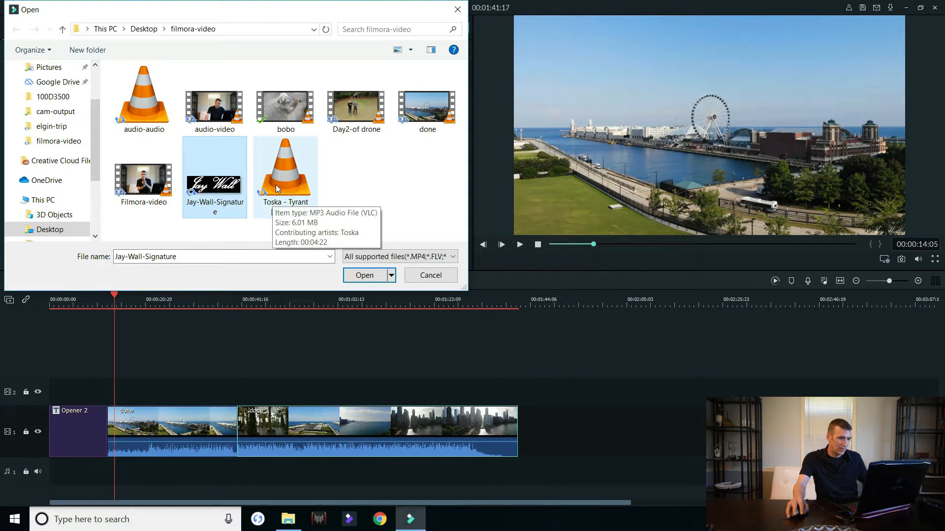
pyautogui.click(373, 279)
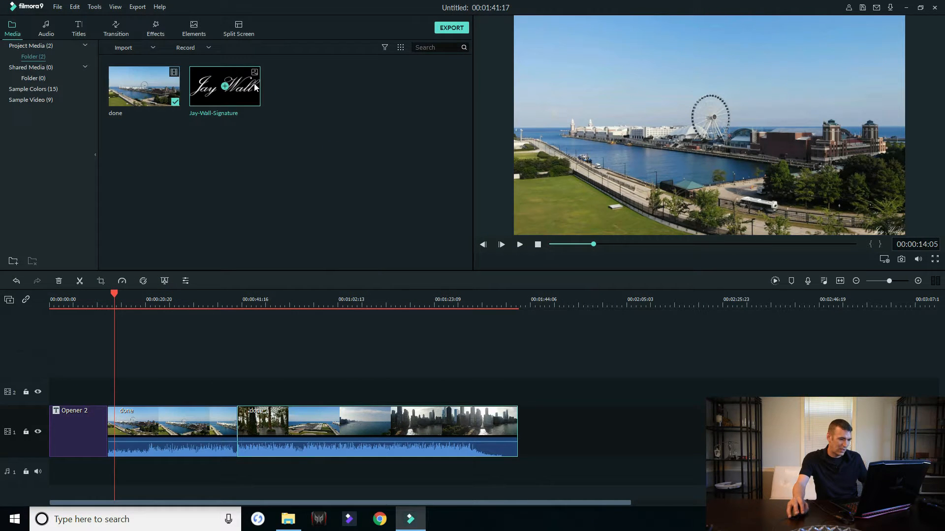
pyautogui.moveTo(243, 88)
pyautogui.mouseDown()
pyautogui.moveTo(261, 332)
pyautogui.moveTo(108, 392)
pyautogui.moveTo(61, 398)
pyautogui.moveTo(54, 394)
pyautogui.moveTo(107, 389)
pyautogui.moveTo(54, 390)
pyautogui.mouseUp()
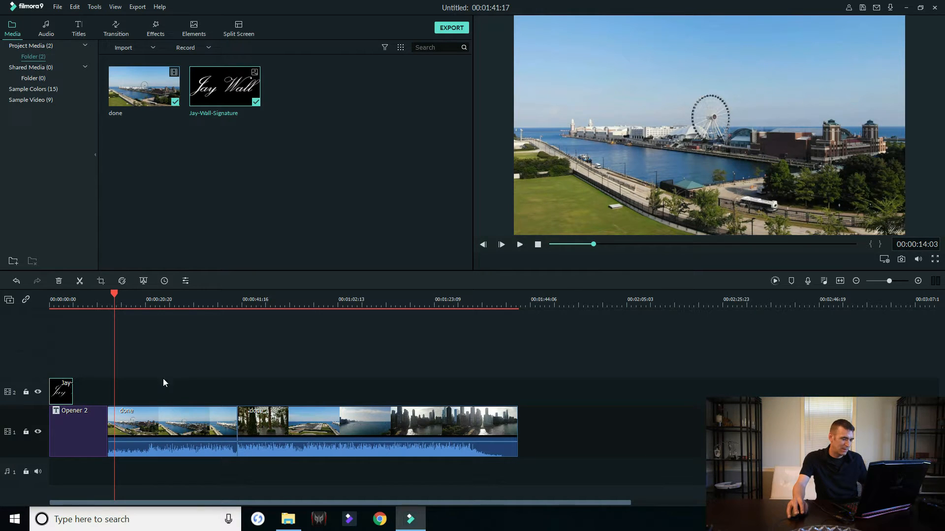
# - Import the bobo clip, place it on video track 2 above the first done clip, and preview the overlap
pyautogui.click(152, 49)
pyautogui.click(153, 61)
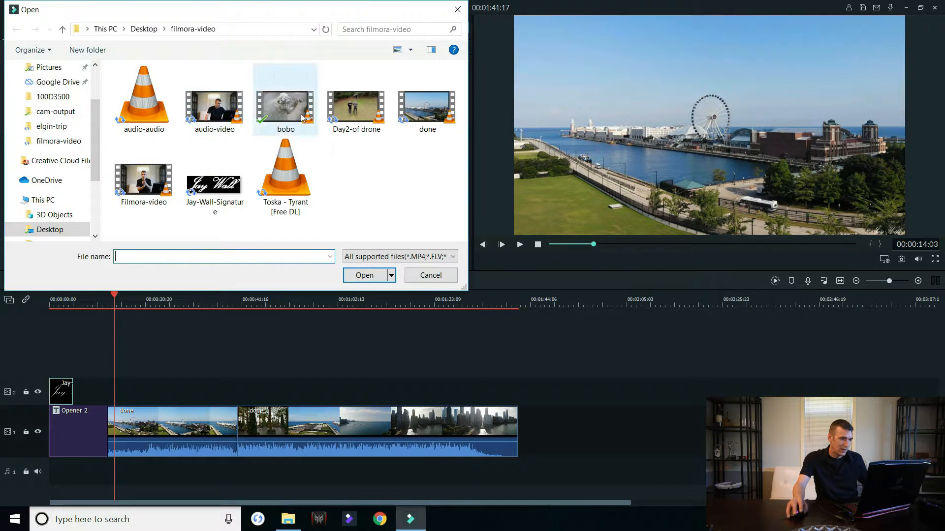
pyautogui.click(302, 117)
pyautogui.click(365, 275)
pyautogui.moveTo(325, 87); pyautogui.dragTo(127, 384)
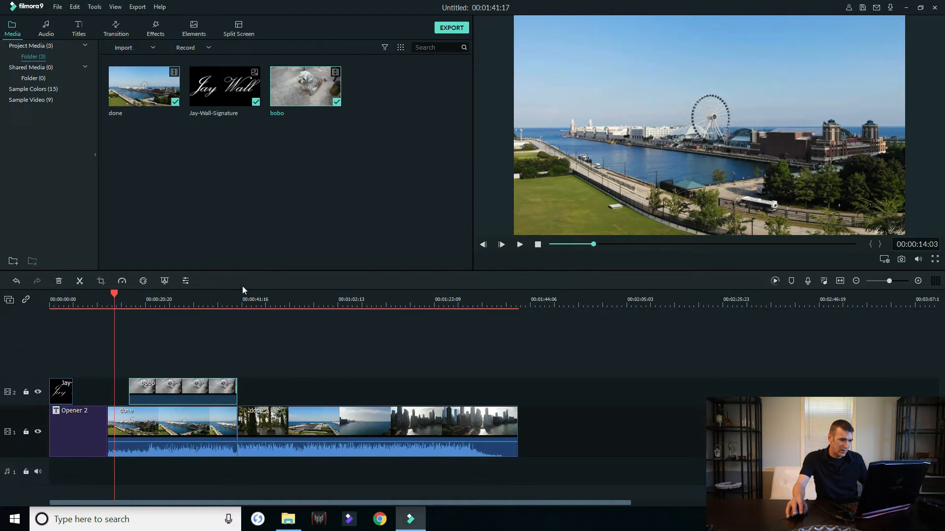
pyautogui.click(520, 245)
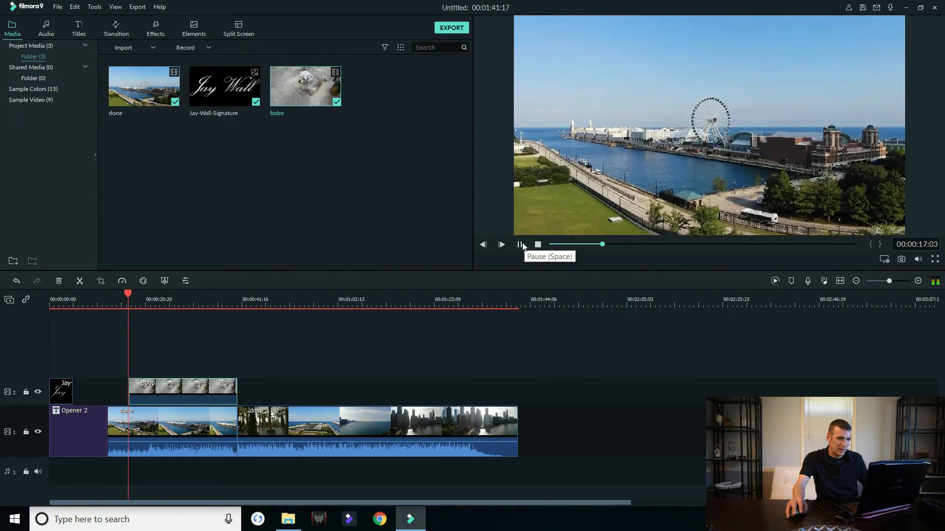
pyautogui.click(520, 245)
# - Move the bobo clip to video track 1 directly after the last done clip and extend the signature image to the end of it
pyautogui.click(201, 387)
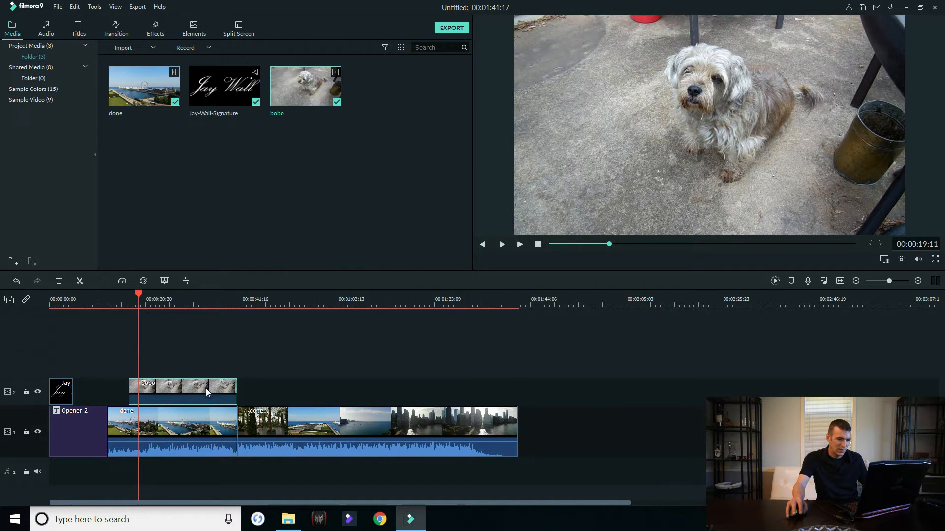
pyautogui.moveTo(197, 389); pyautogui.dragTo(598, 438)
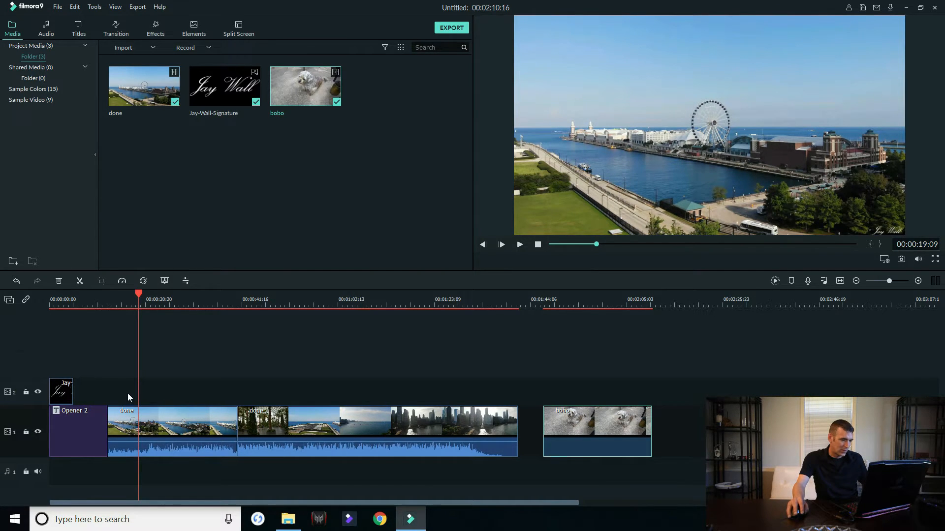
pyautogui.click(69, 385)
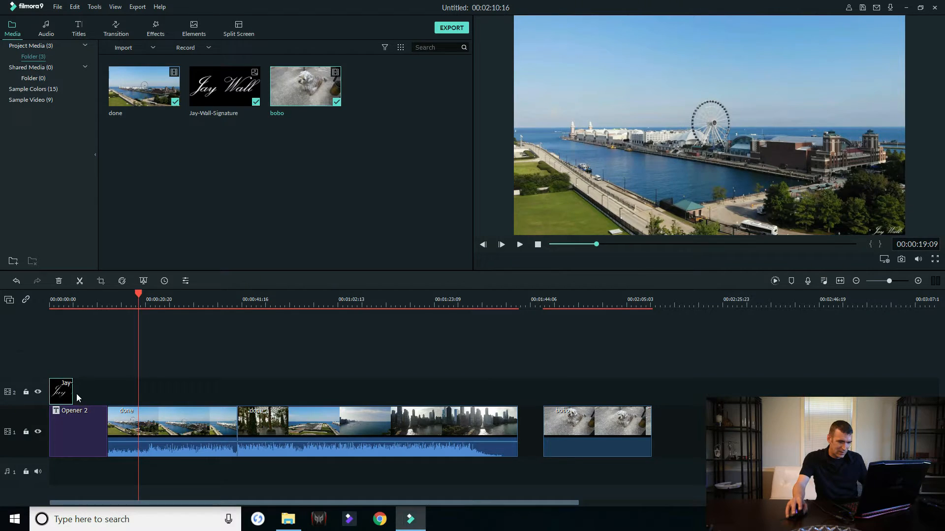
pyautogui.moveTo(74, 392); pyautogui.dragTo(518, 403)
pyautogui.moveTo(613, 433); pyautogui.dragTo(576, 418)
pyautogui.click(515, 391)
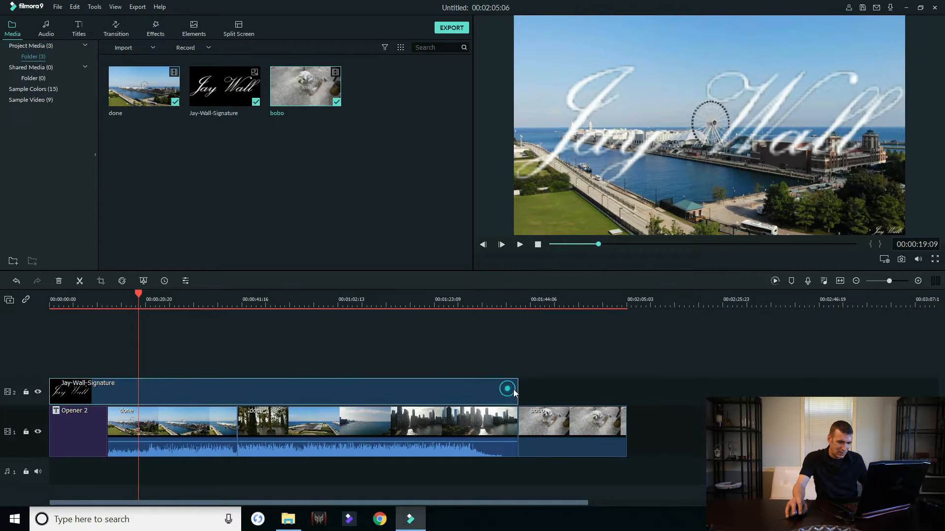
pyautogui.moveTo(518, 392); pyautogui.dragTo(626, 391)
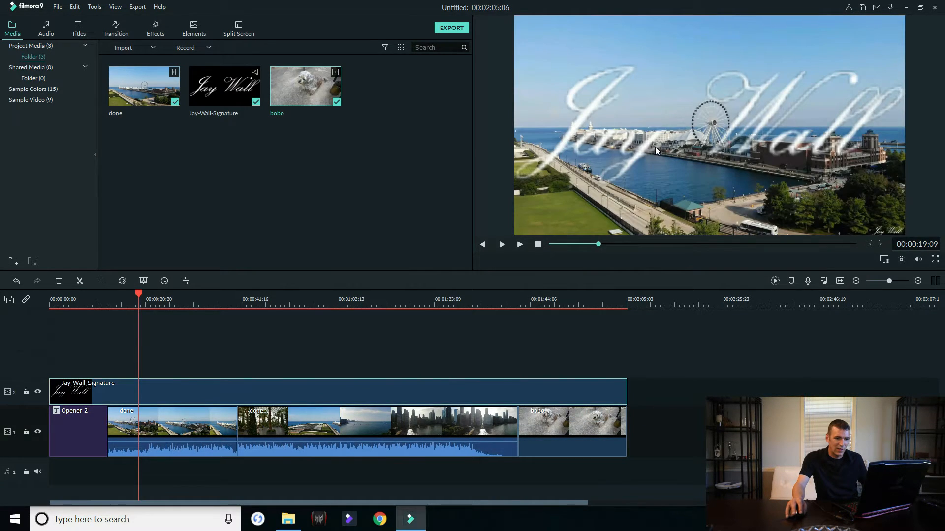
# - Shrink the signature overlay into the lower-right corner of the video frame and preview it over the first clip and the opener
pyautogui.click(590, 130)
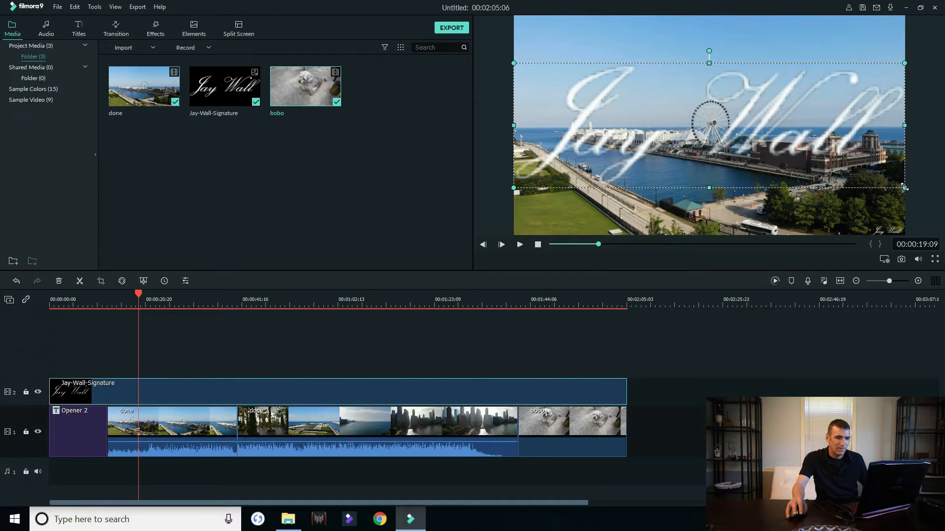
pyautogui.moveTo(905, 188)
pyautogui.mouseDown()
pyautogui.moveTo(788, 162)
pyautogui.moveTo(506, 73)
pyautogui.moveTo(907, 181)
pyautogui.moveTo(882, 215)
pyautogui.mouseUp()
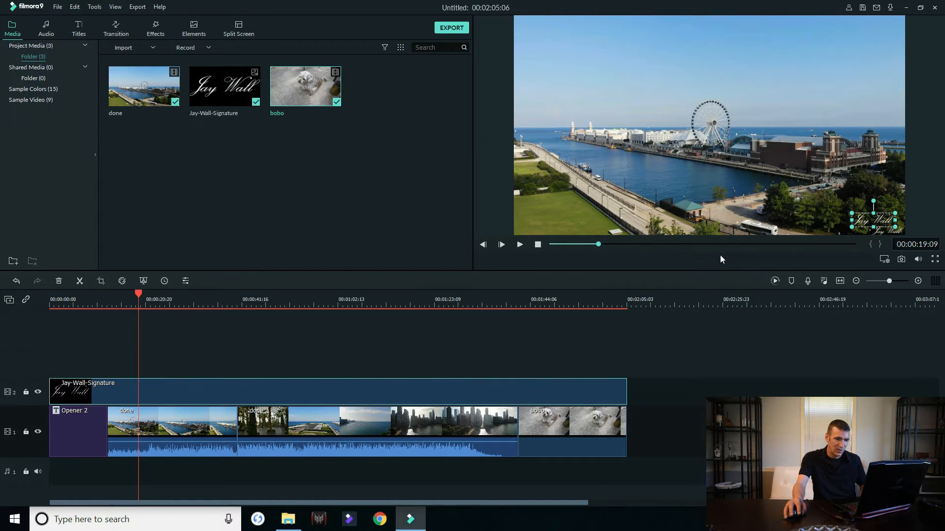
pyautogui.click(590, 341)
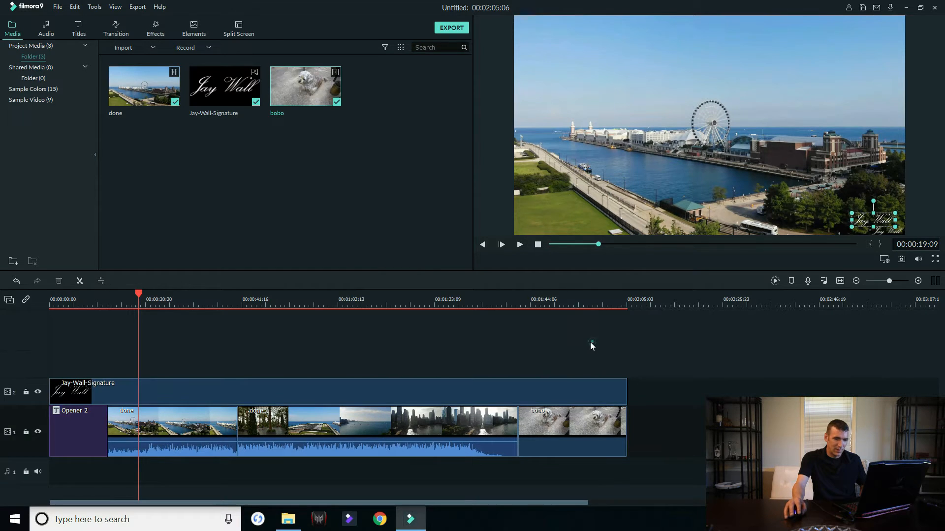
pyautogui.click(591, 193)
pyautogui.click(520, 245)
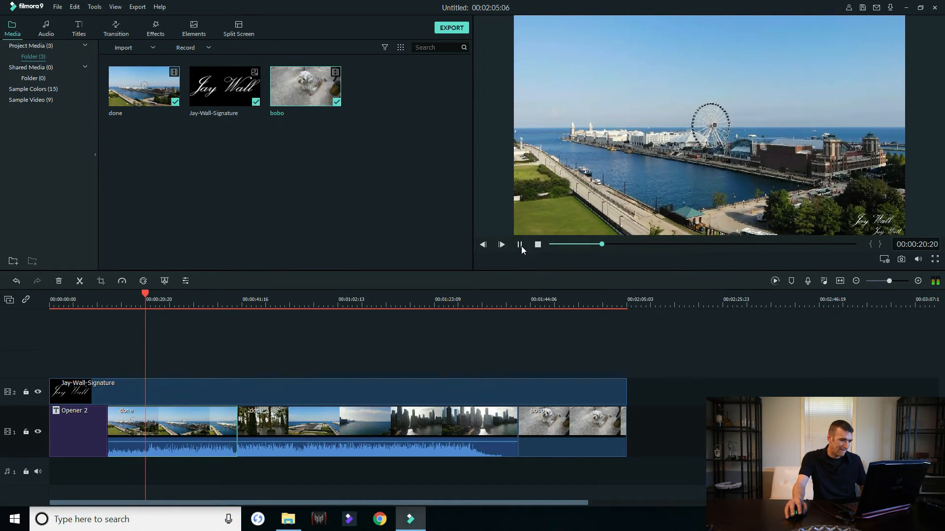
pyautogui.click(520, 245)
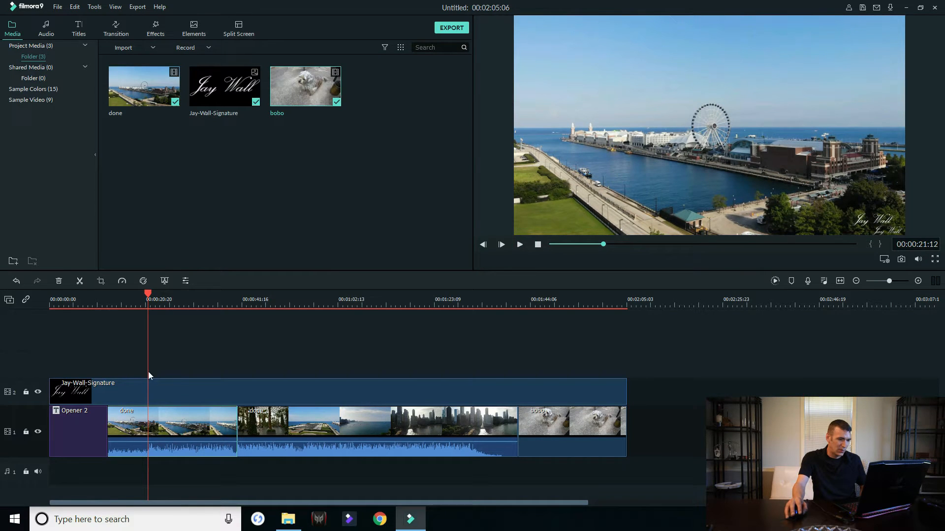
pyautogui.moveTo(149, 292); pyautogui.dragTo(81, 293)
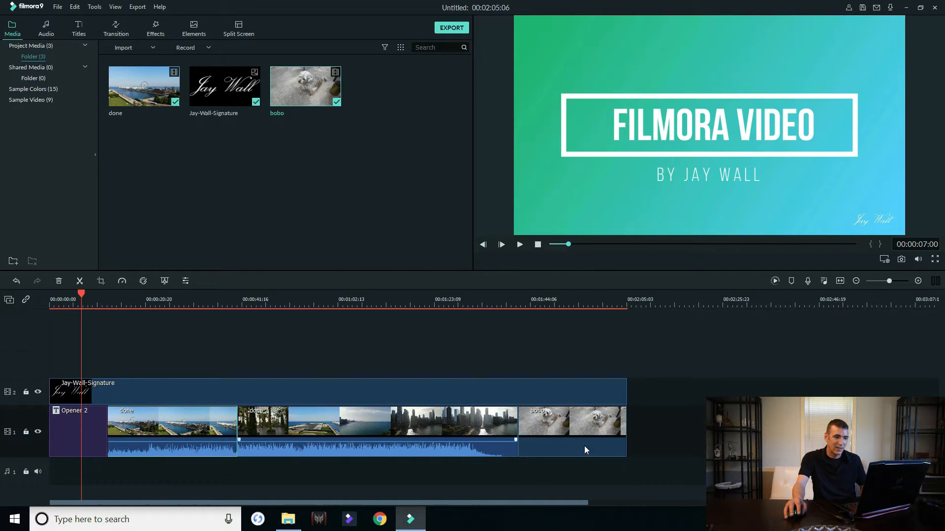
# - Import the "Toska - Tyrant [Free DL]" music onto audio track 1 from the start of the bobo clip and preview it
pyautogui.click(569, 425)
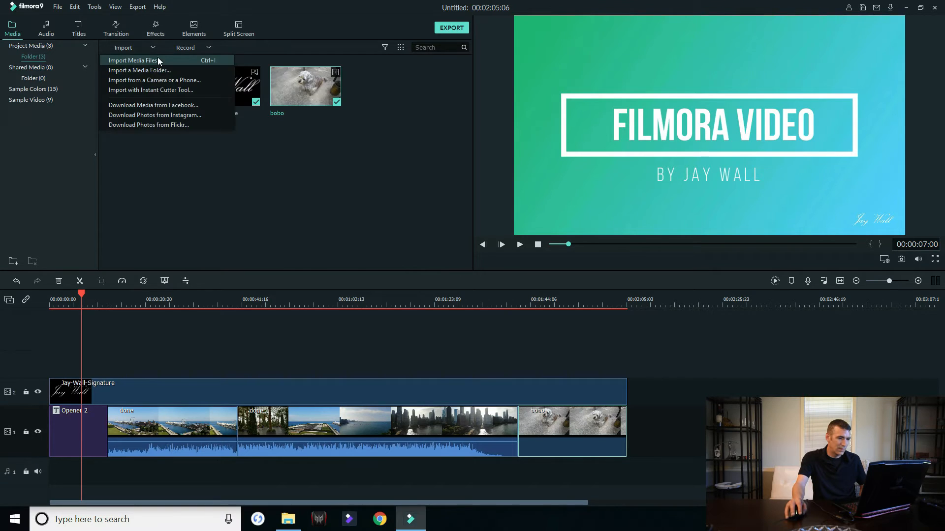
pyautogui.click(157, 59)
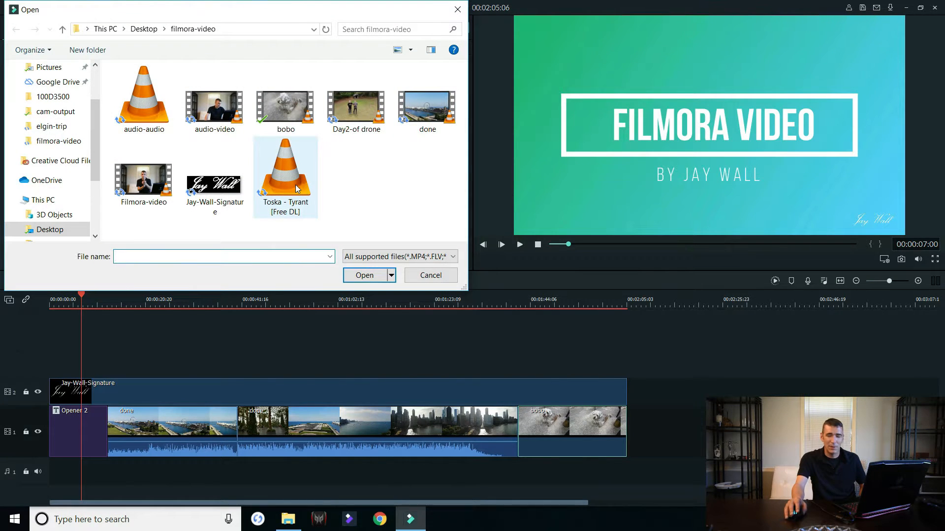
pyautogui.click(289, 175)
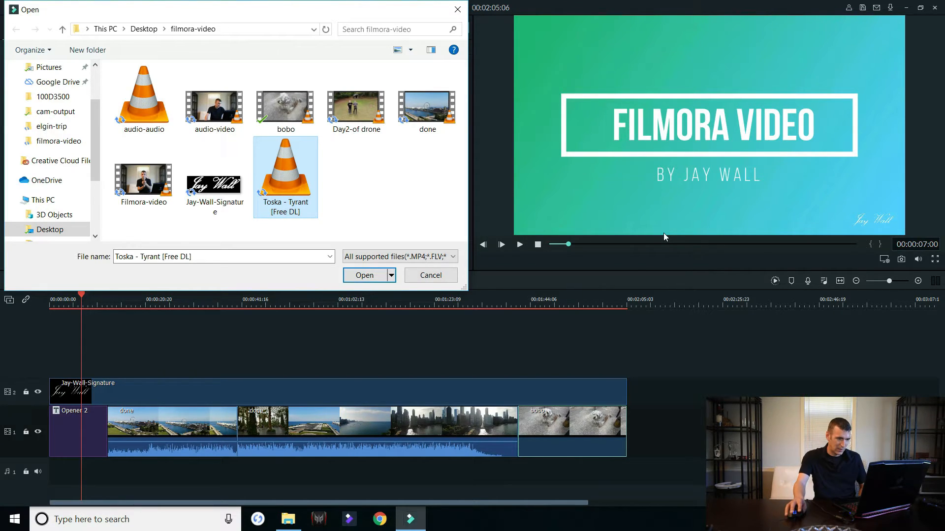
pyautogui.click(288, 179)
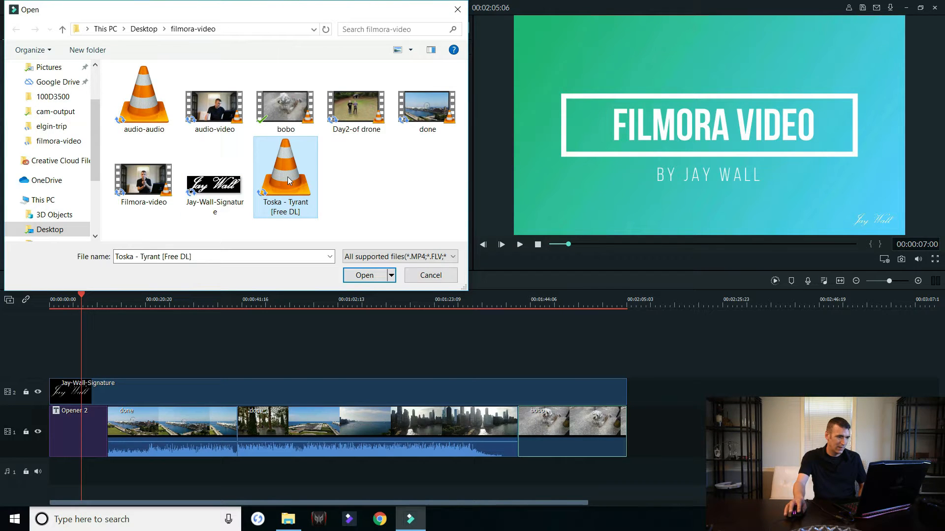
pyautogui.click(373, 277)
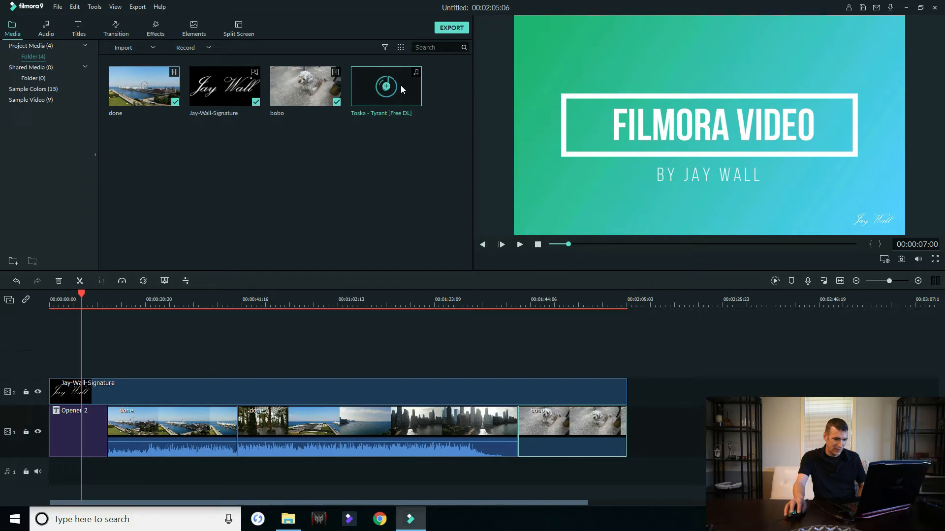
pyautogui.moveTo(401, 84); pyautogui.dragTo(527, 480)
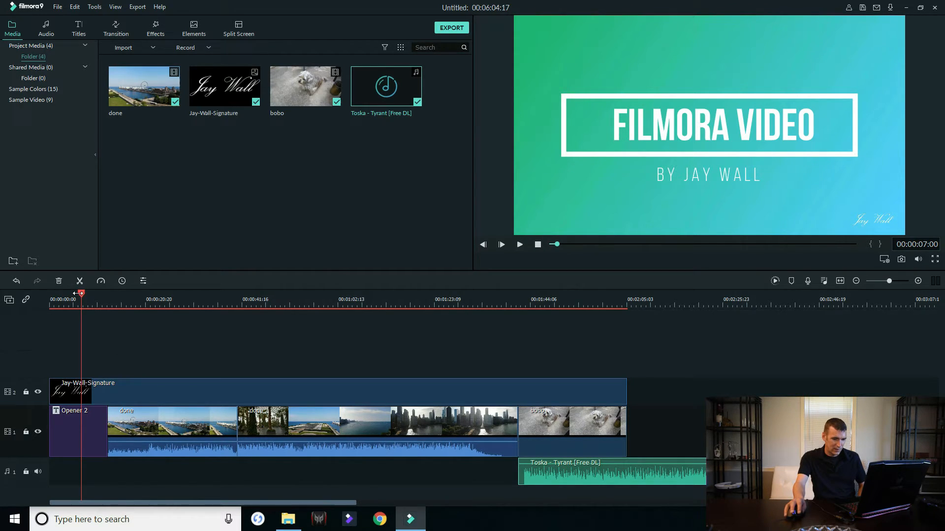
pyautogui.moveTo(79, 295); pyautogui.dragTo(521, 330)
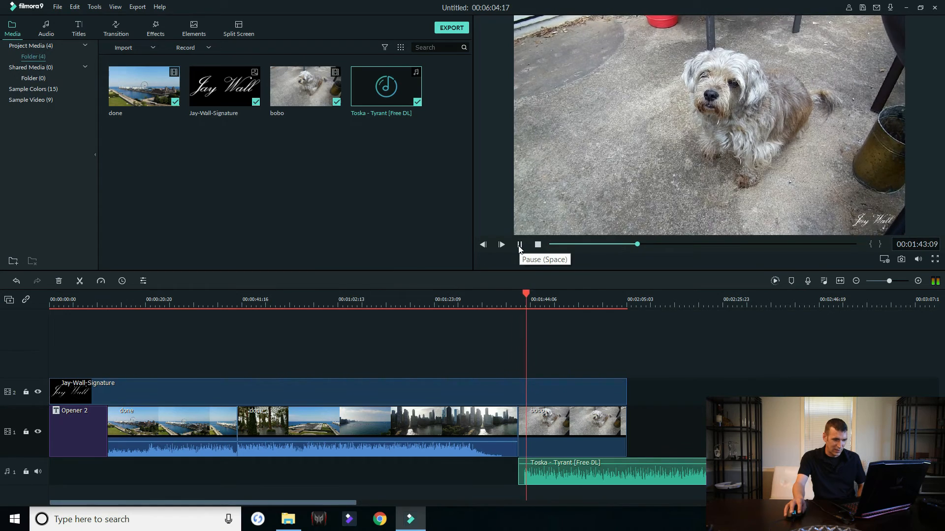
pyautogui.click(519, 247)
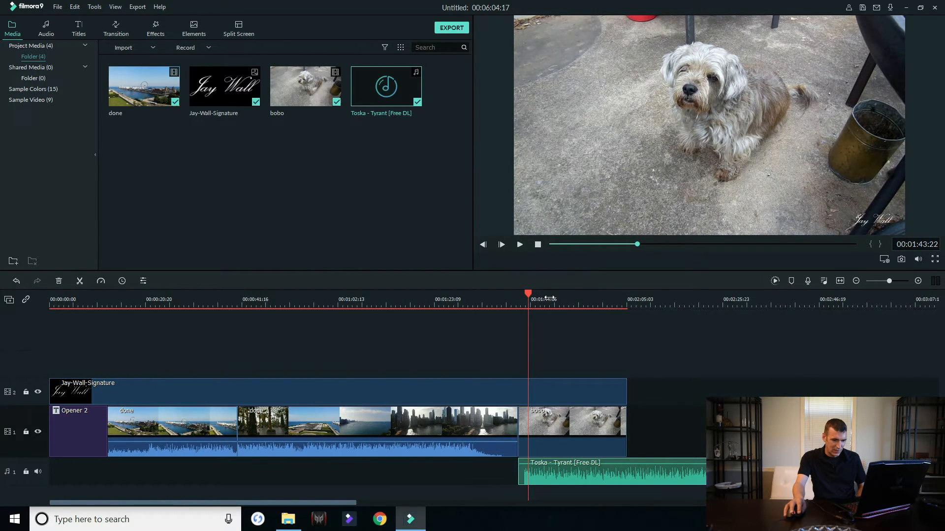
# - Split the music at the end of the bobo clip, delete the excess part, and play the timeline from the end of the video
pyautogui.moveTo(527, 293); pyautogui.dragTo(625, 303)
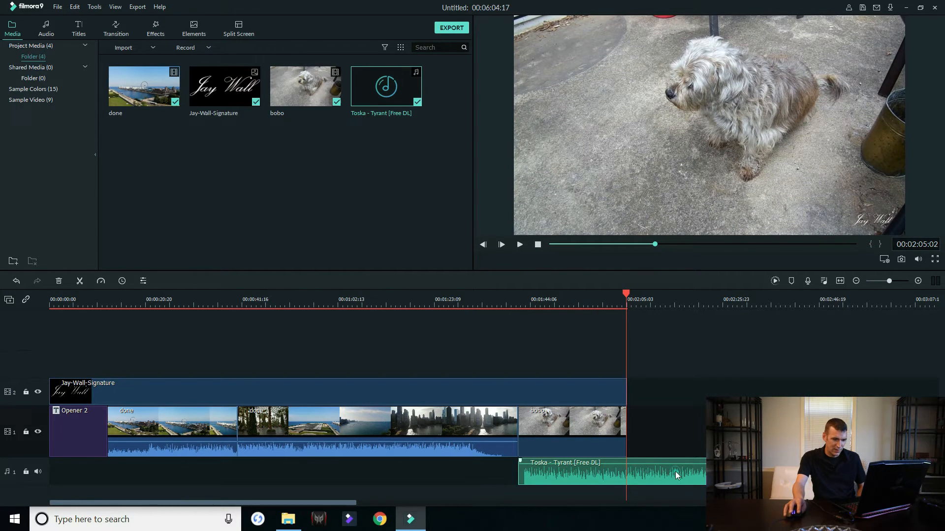
pyautogui.click(80, 280)
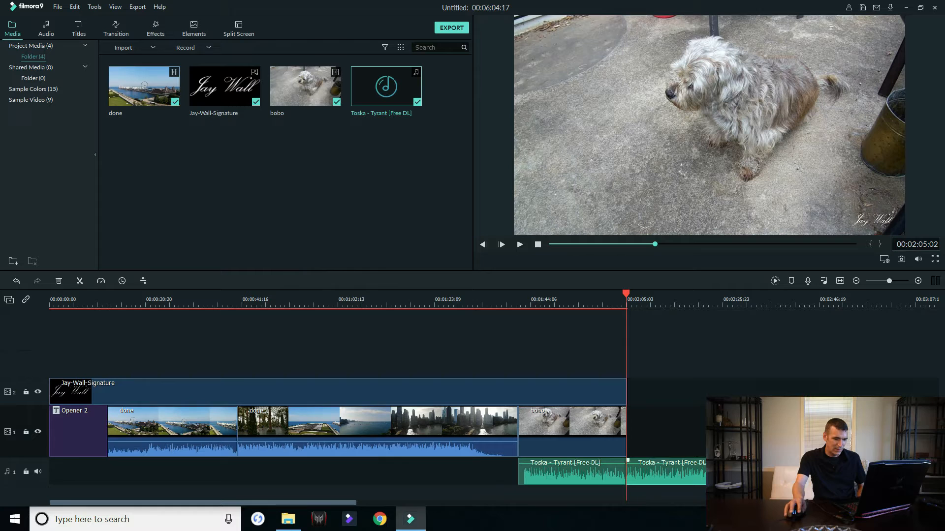
pyautogui.click(58, 281)
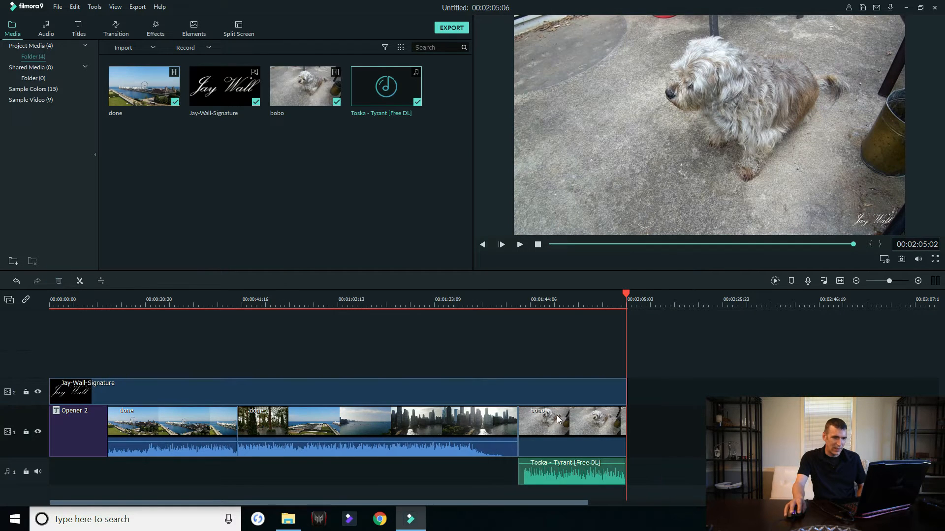
pyautogui.click(612, 297)
pyautogui.click(521, 245)
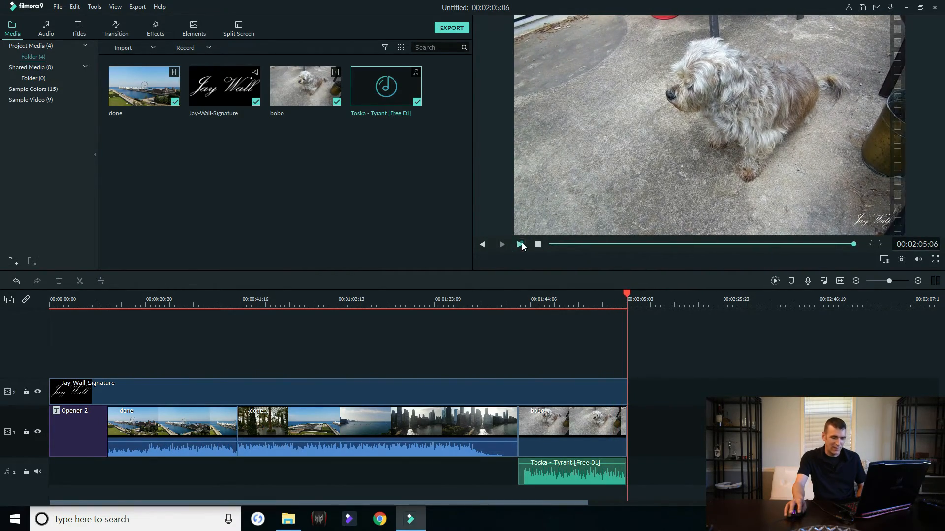
pyautogui.click(521, 244)
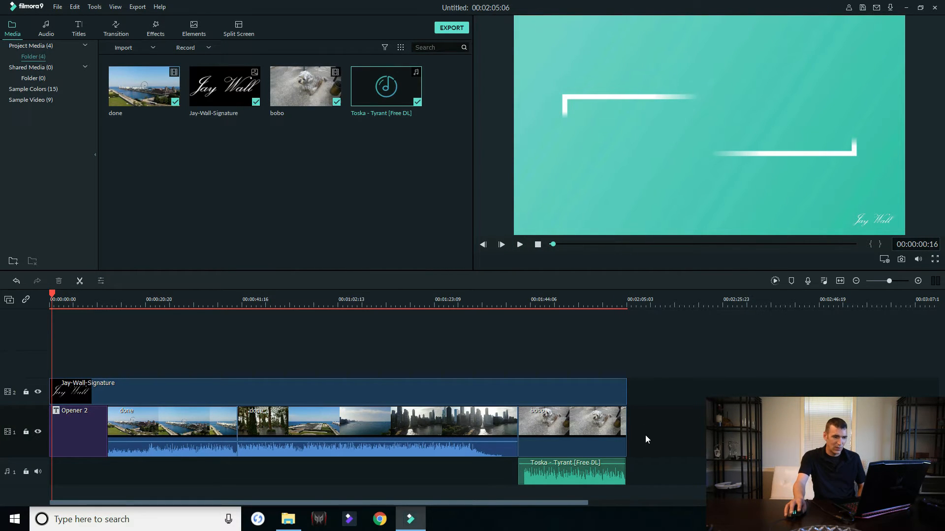
# - Give the "Toska - Tyrant [Free DL]" music clip a fade-out of 7.72 s
pyautogui.doubleClick(578, 471)
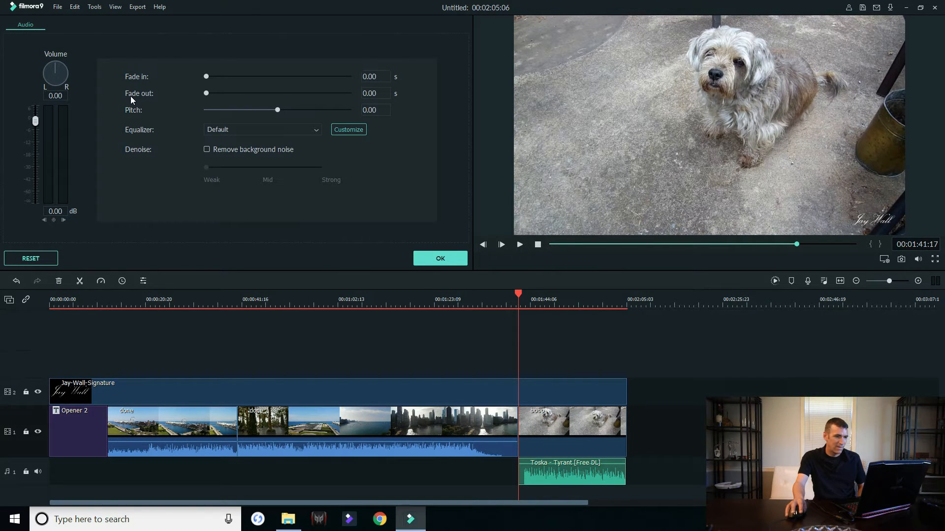
pyautogui.moveTo(205, 94); pyautogui.dragTo(252, 96)
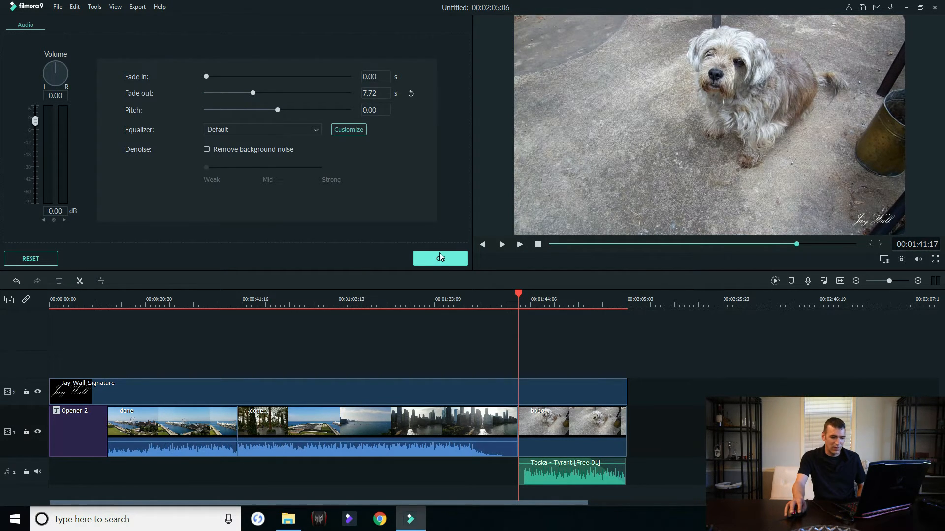
pyautogui.click(439, 256)
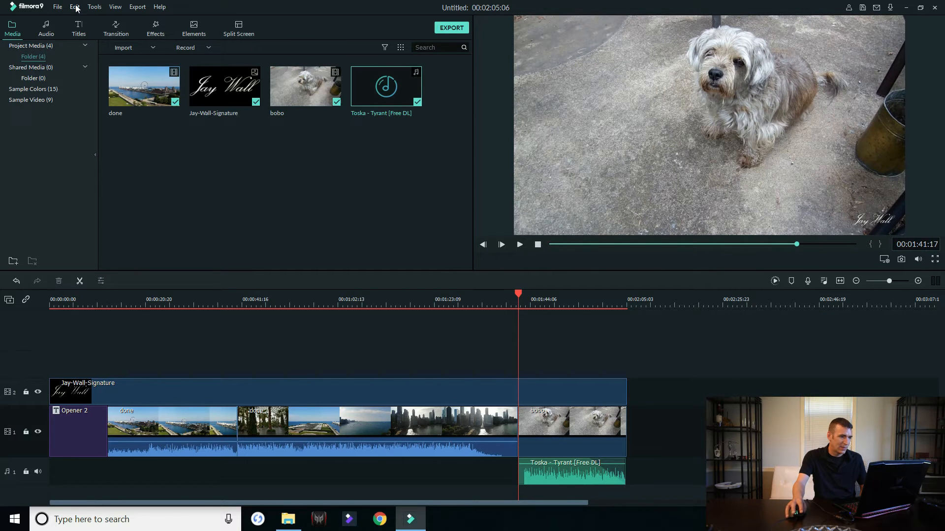
# - Add the Credit 4 end credit to video track 1 directly after the bobo clip
pyautogui.click(79, 29)
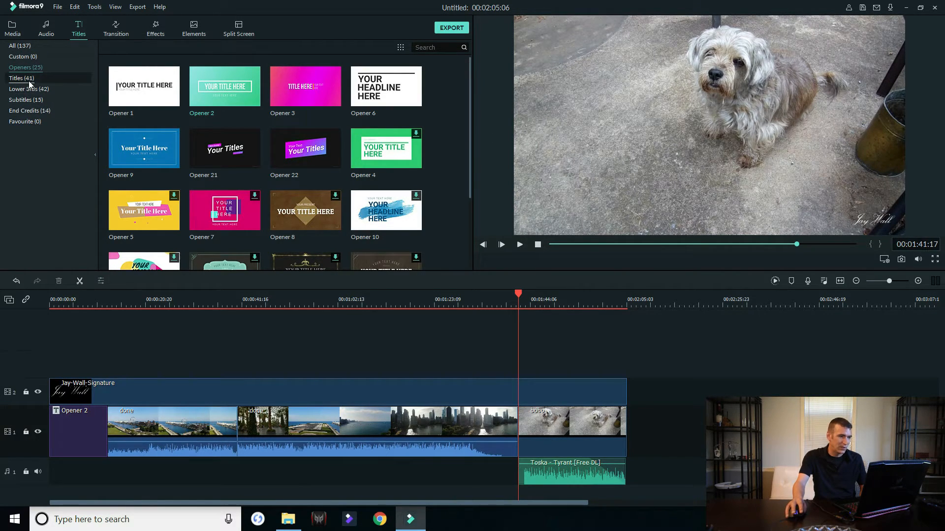
pyautogui.click(31, 110)
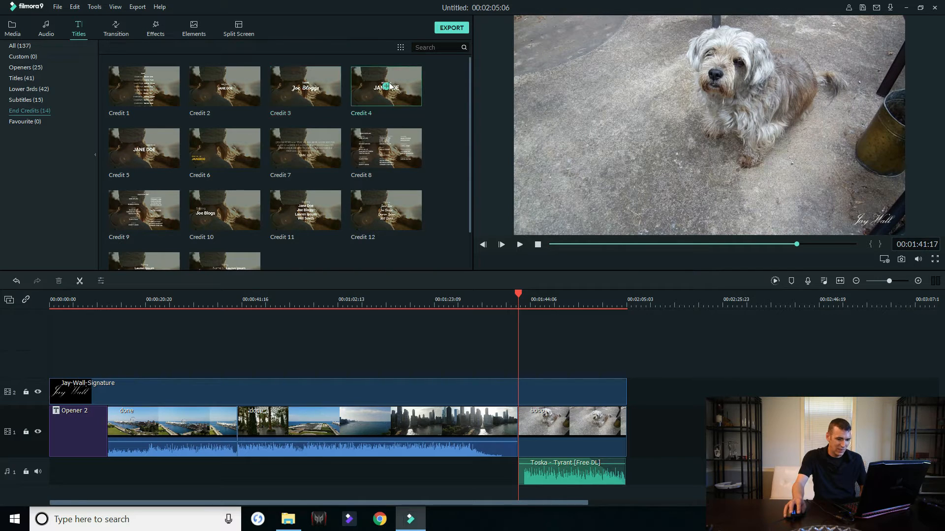
pyautogui.moveTo(403, 82); pyautogui.dragTo(635, 457)
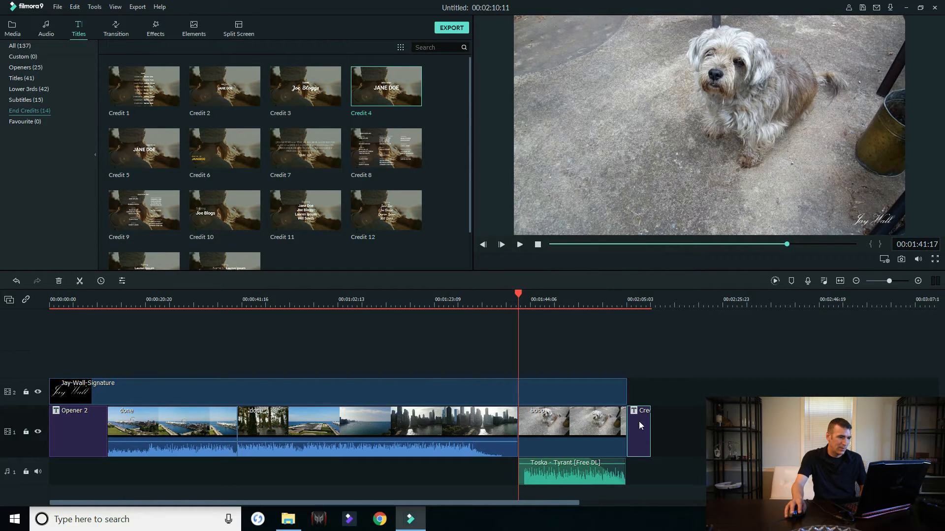
# - Replace the placeholder name under "DIRECTED BY" in the end credit with the director's name and scrub through it
pyautogui.doubleClick(639, 436)
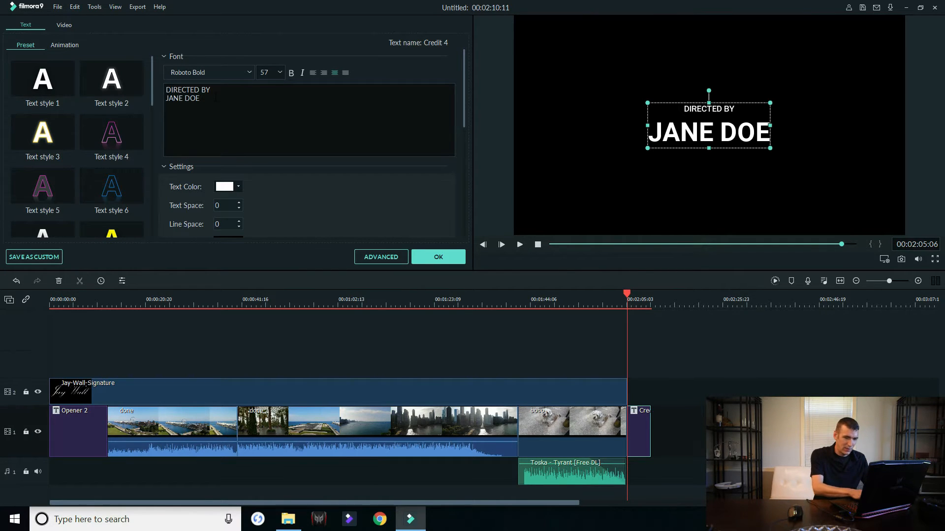
pyautogui.moveTo(205, 101); pyautogui.dragTo(165, 100)
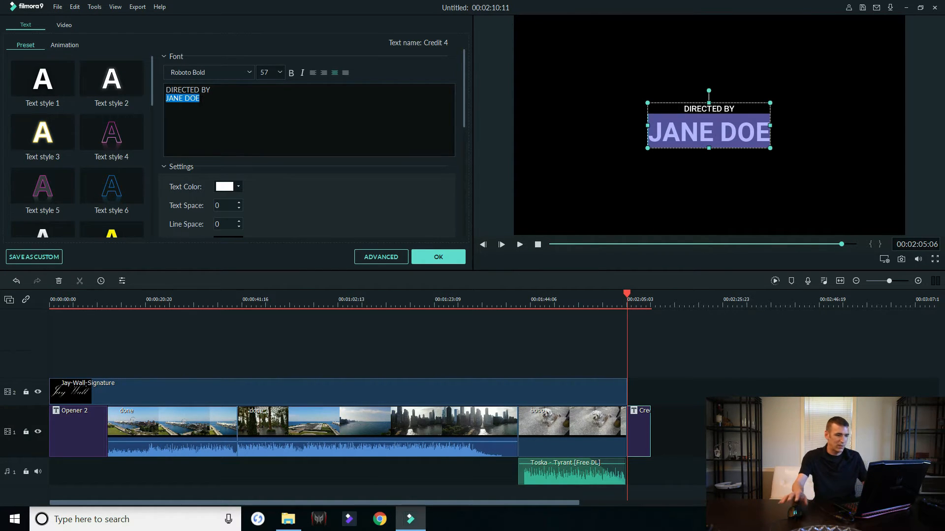
pyautogui.write('Jay Wall')
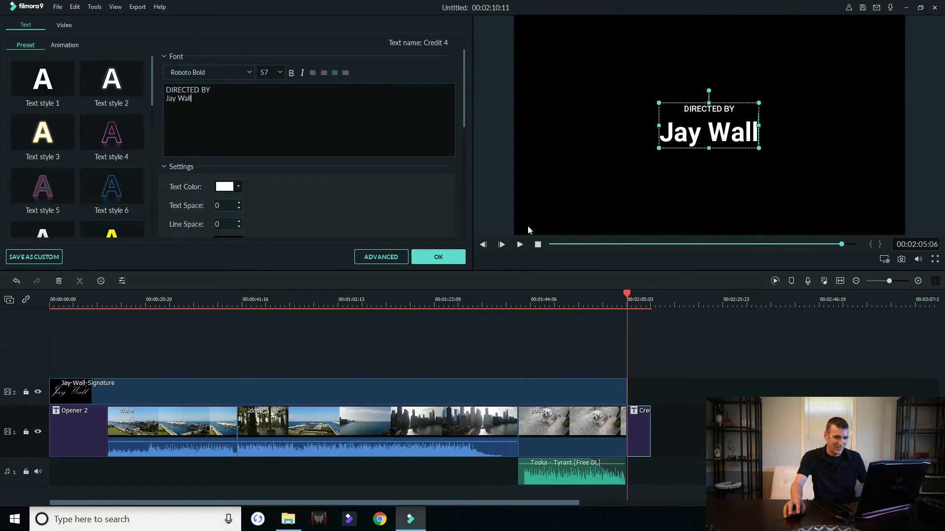
pyautogui.click(459, 256)
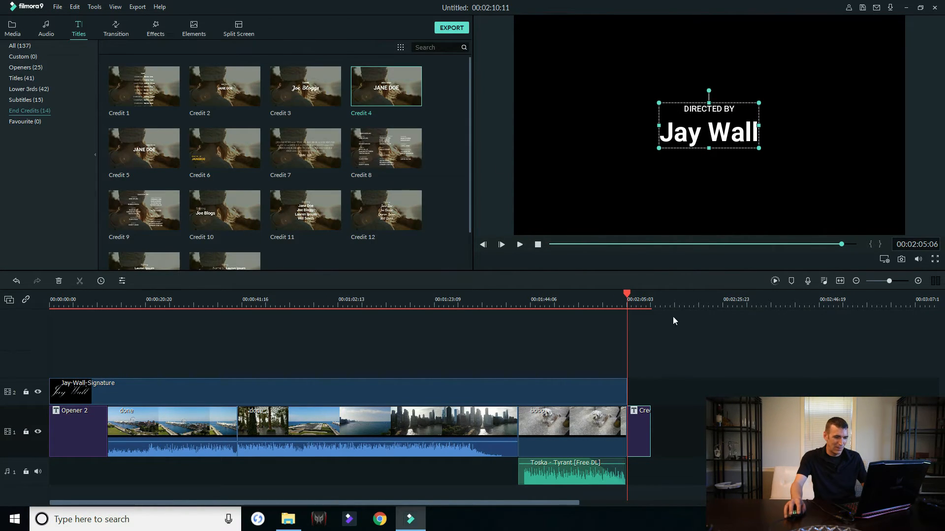
pyautogui.moveTo(626, 292); pyautogui.dragTo(656, 329)
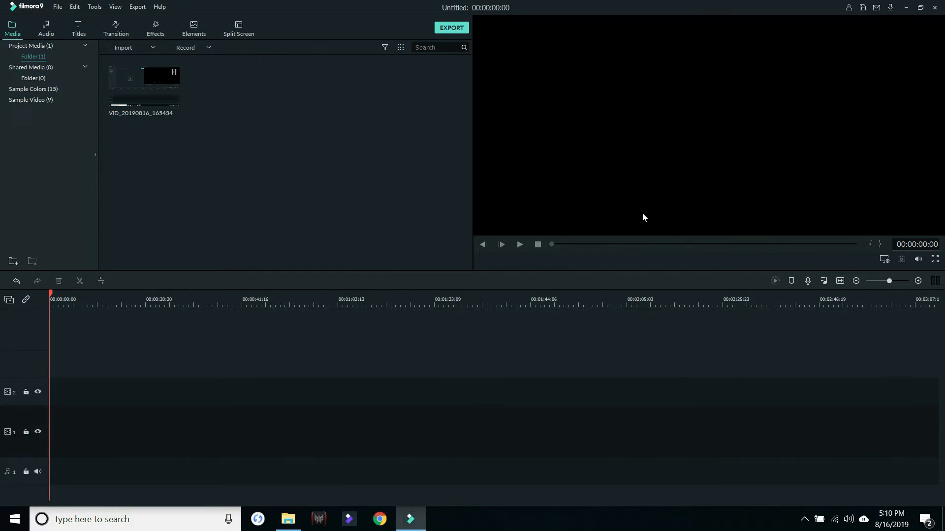
# - Import the audio-video file from the filmora-video folder and place it on video track 1 of the empty timeline
pyautogui.click(153, 48)
pyautogui.click(146, 62)
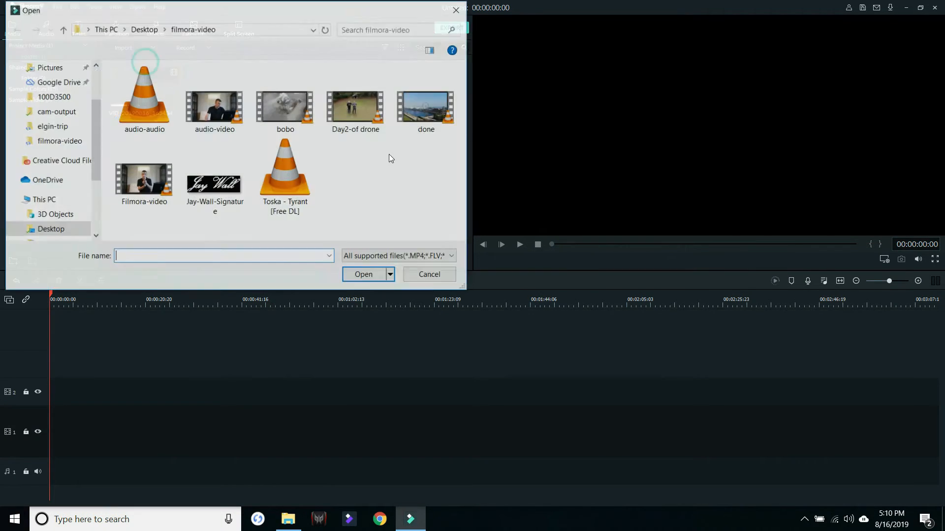
pyautogui.click(228, 111)
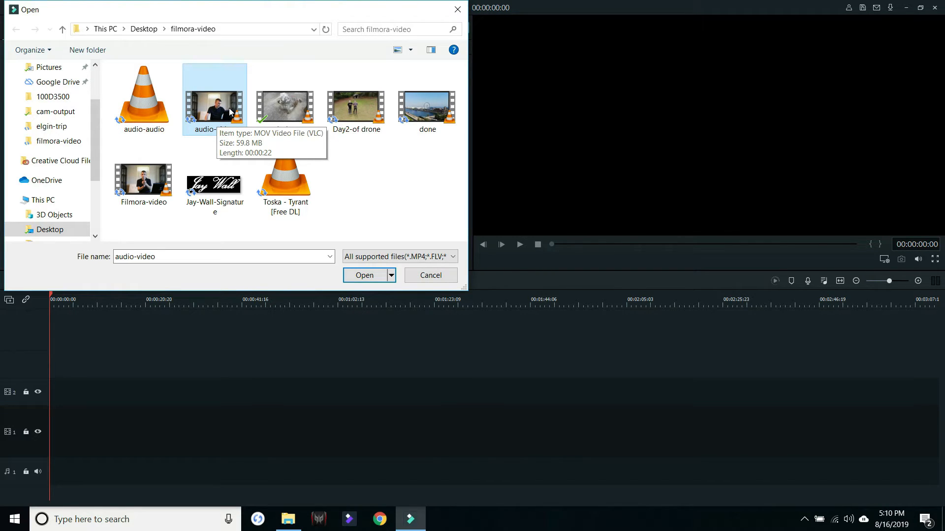
pyautogui.click(364, 275)
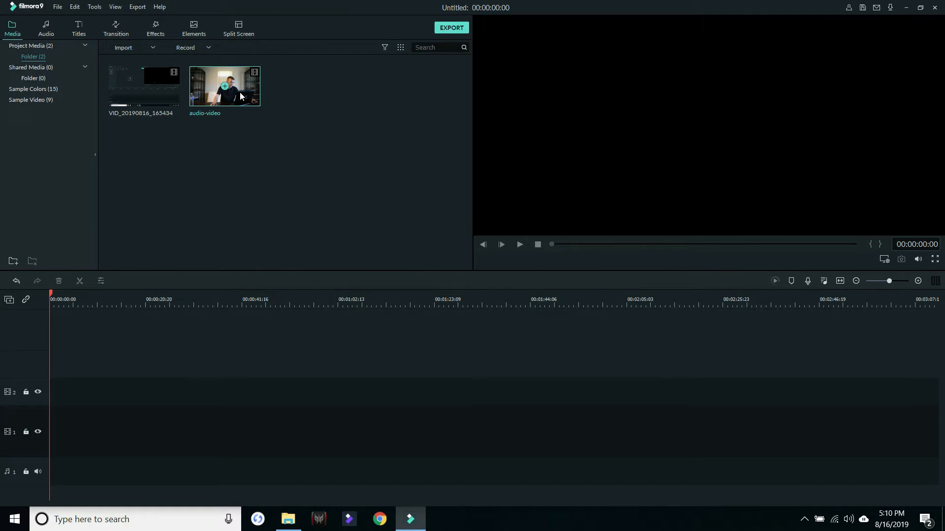
pyautogui.moveTo(240, 88); pyautogui.dragTo(235, 415)
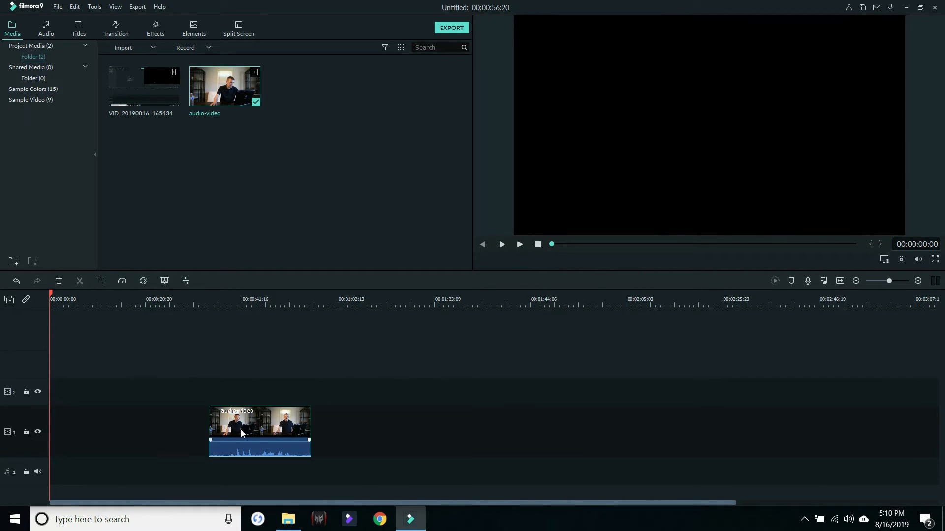
# - Zoom in on the timeline and play the clapping section of the audio-video clip
pyautogui.click(331, 298)
pyautogui.moveTo(391, 306); pyautogui.dragTo(817, 305)
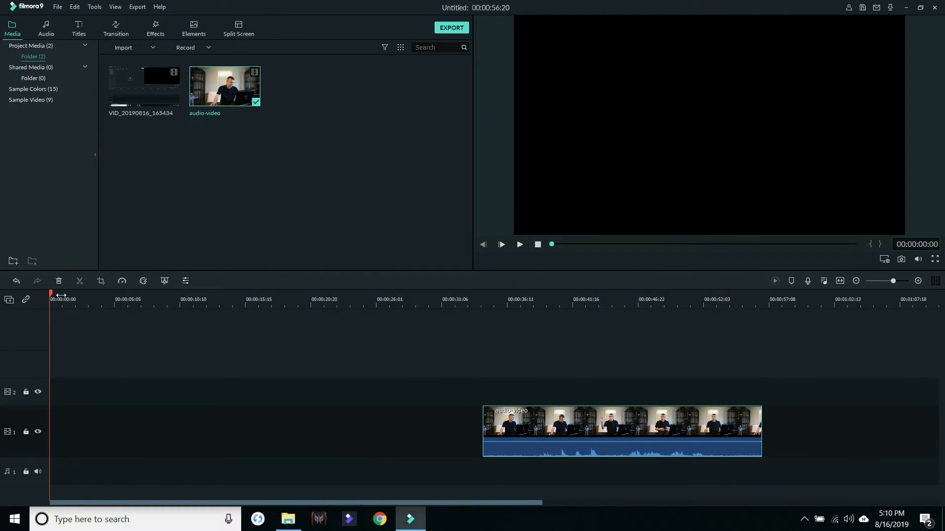
pyautogui.moveTo(53, 291); pyautogui.dragTo(558, 373)
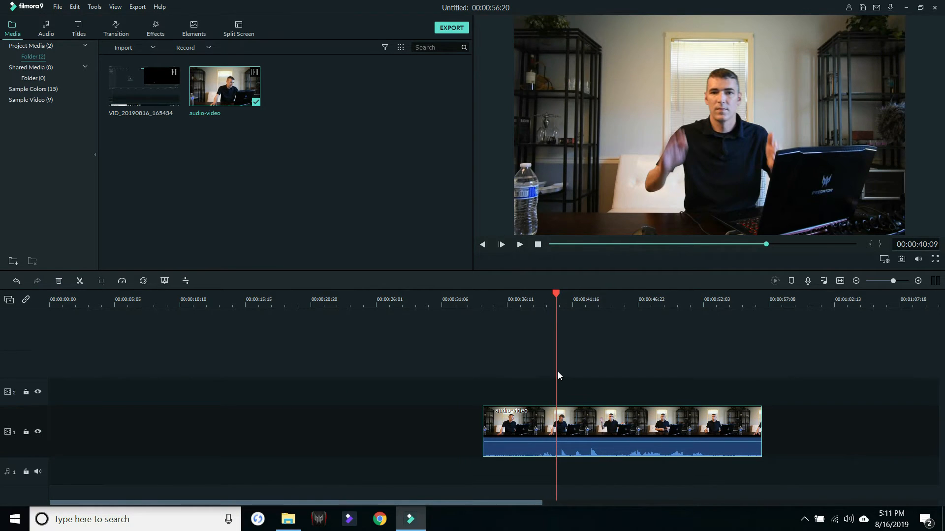
pyautogui.click(521, 244)
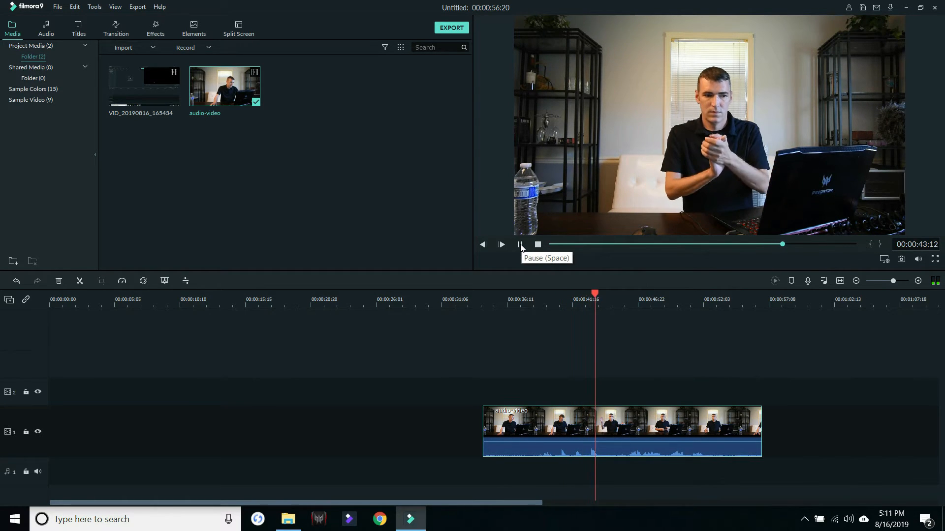
pyautogui.click(520, 245)
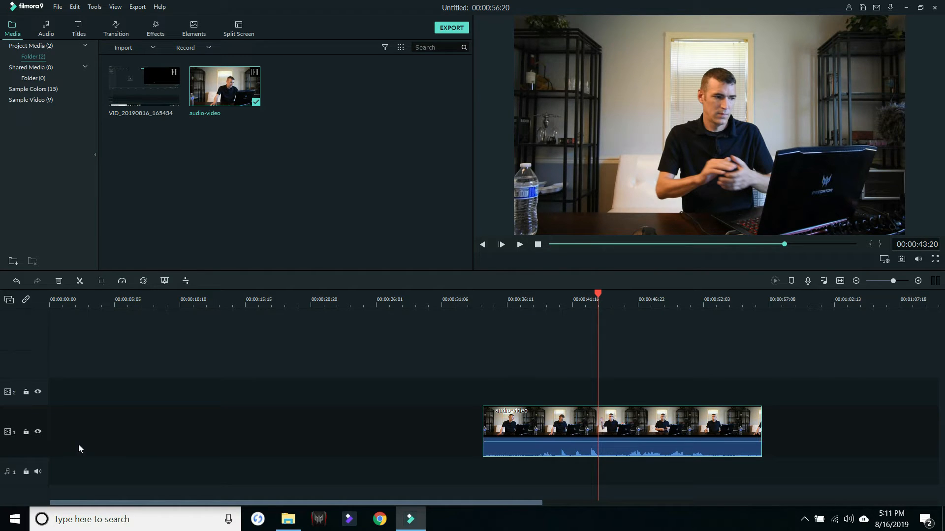
# - Make video track 1 taller and raise the audio-video clip's volume so its waveform peaks stand out
pyautogui.moveTo(52, 372); pyautogui.dragTo(54, 356)
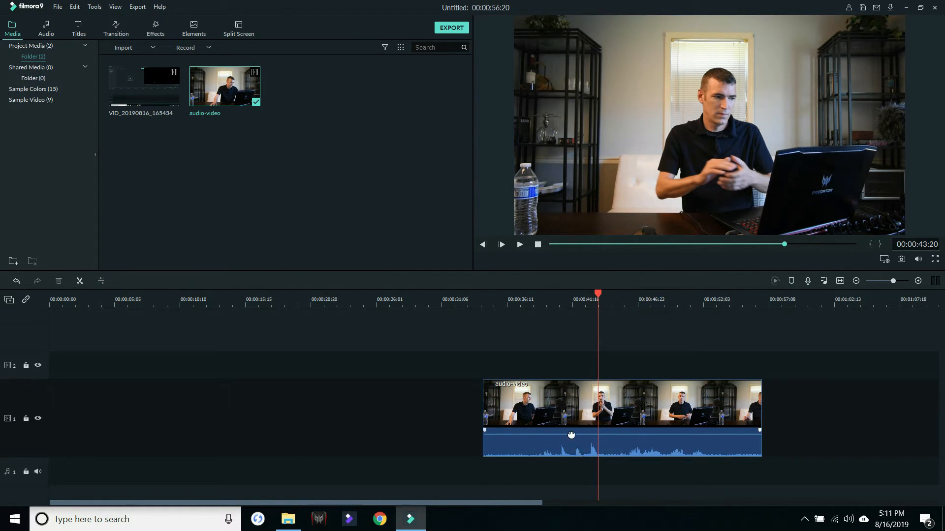
pyautogui.moveTo(571, 435); pyautogui.dragTo(570, 418)
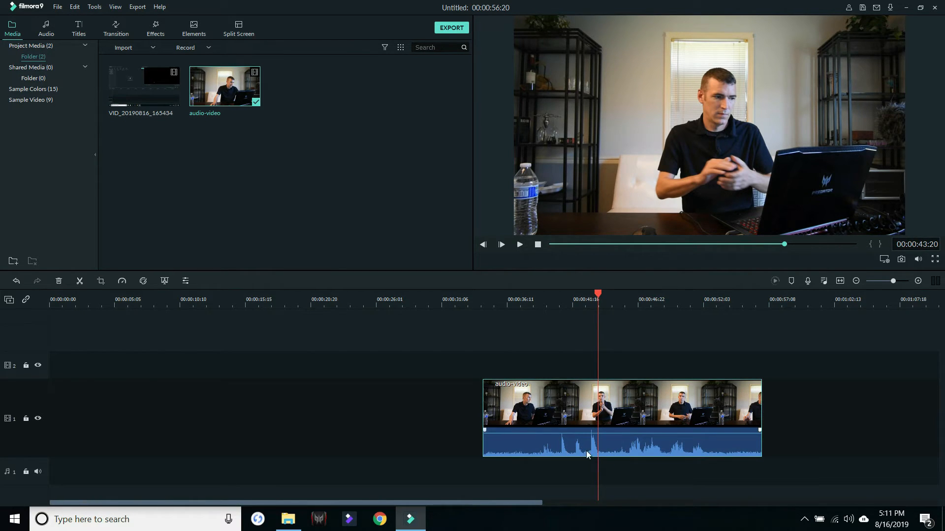
# - Import audio-audio, place it on audio track 1 beneath the audio-video clip, and make that track taller
pyautogui.click(152, 48)
pyautogui.click(156, 61)
pyautogui.click(149, 100)
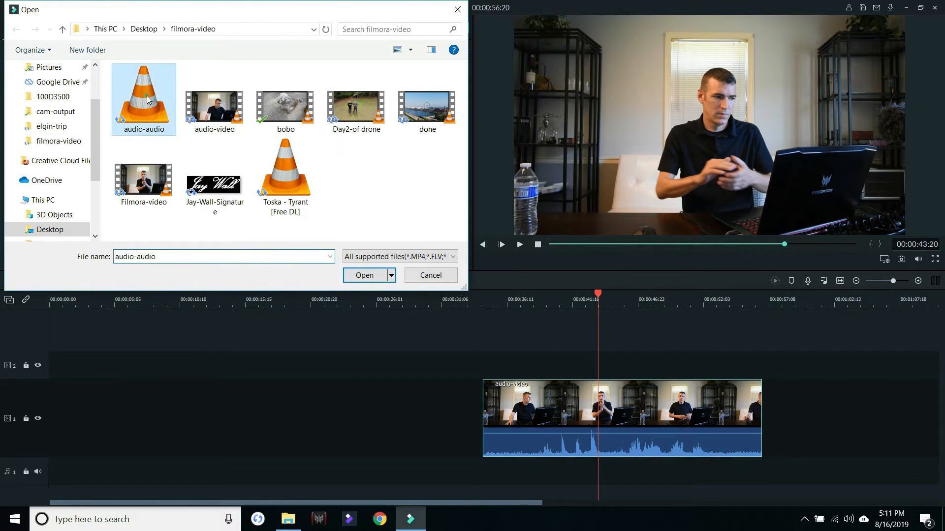
pyautogui.click(373, 278)
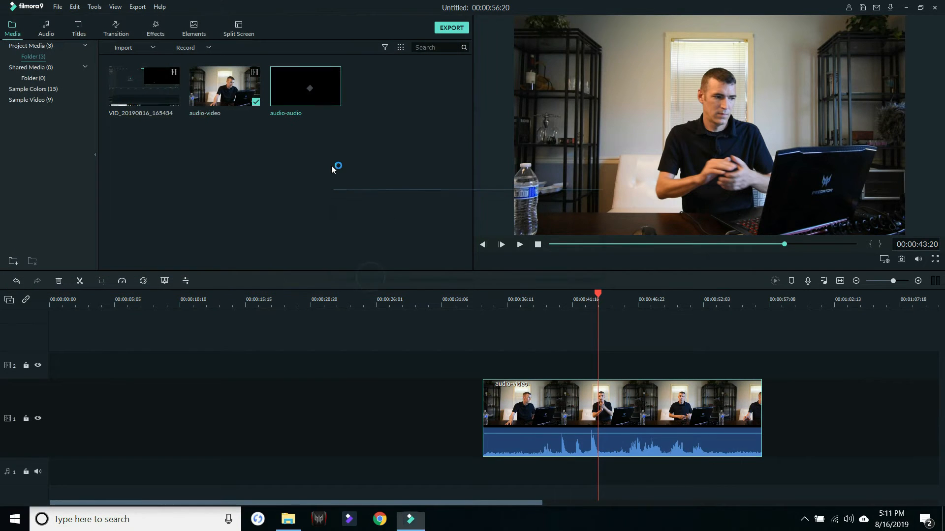
pyautogui.moveTo(330, 86); pyautogui.dragTo(518, 472)
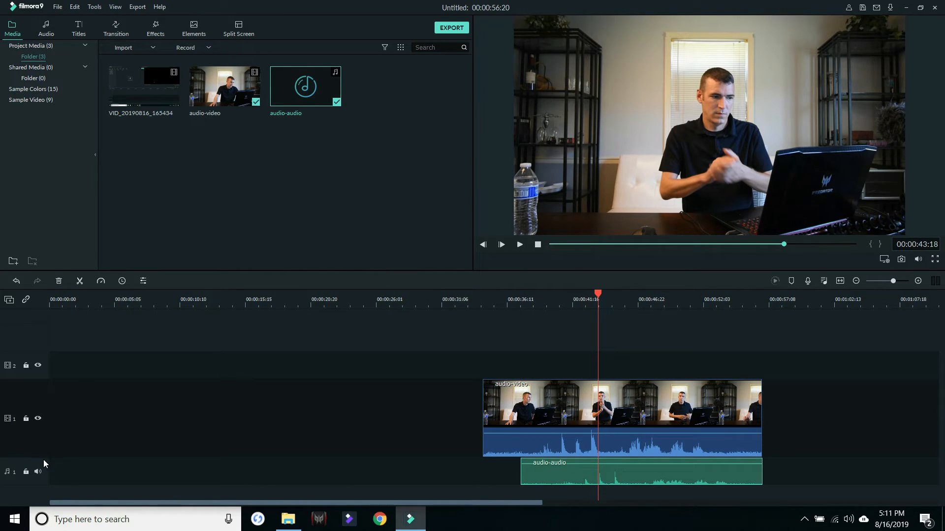
pyautogui.moveTo(44, 456); pyautogui.dragTo(43, 446)
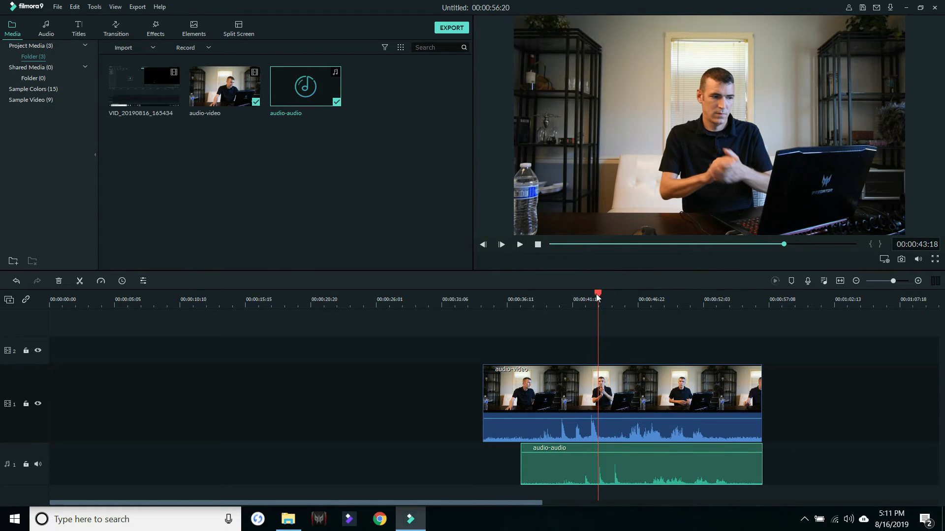
# - Slide the audio-audio clip until its clap peaks line up with those of audio-video, using the playhead at 00:00:43:05 as reference
pyautogui.moveTo(597, 294); pyautogui.dragTo(431, 296)
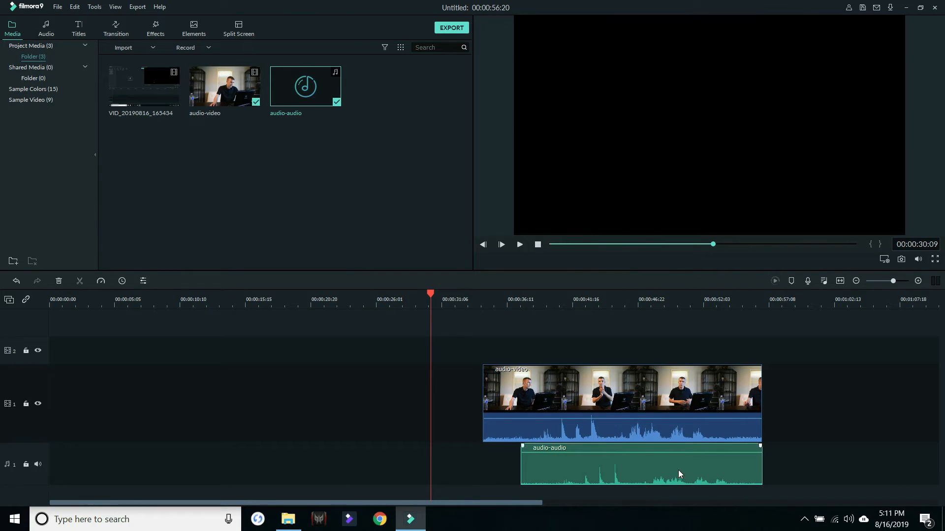
pyautogui.moveTo(678, 462); pyautogui.dragTo(652, 471)
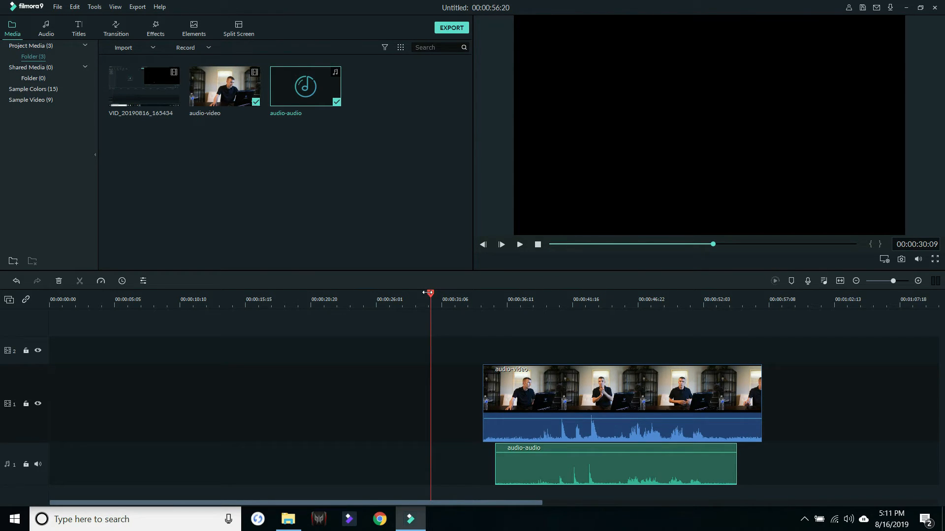
pyautogui.moveTo(428, 292); pyautogui.dragTo(592, 321)
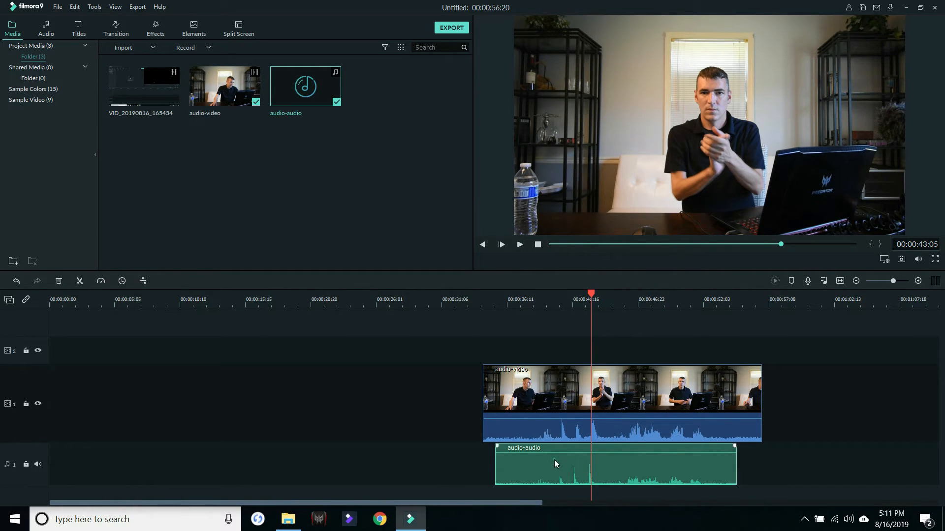
pyautogui.moveTo(554, 464); pyautogui.dragTo(565, 456)
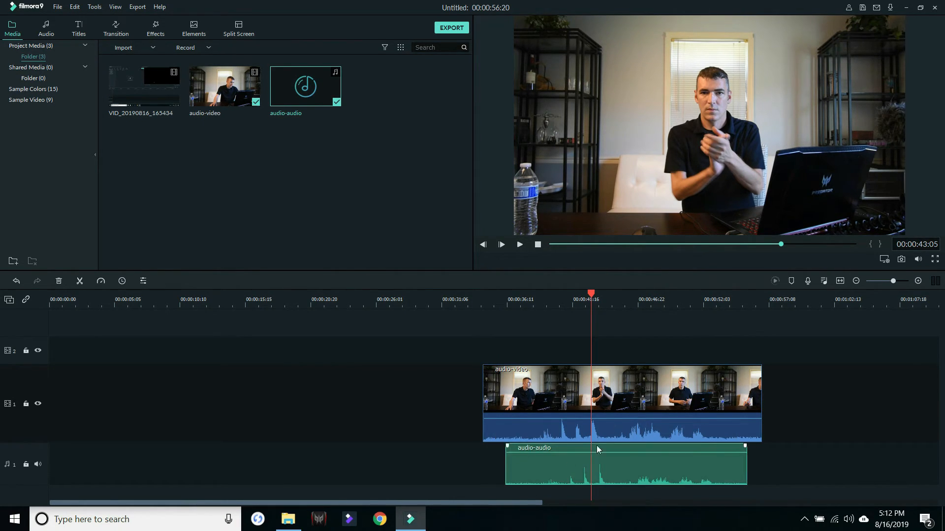
pyautogui.moveTo(616, 385)
pyautogui.mouseDown()
pyautogui.moveTo(631, 386)
pyautogui.moveTo(617, 389)
pyautogui.mouseUp()
pyautogui.click(646, 465)
pyautogui.moveTo(646, 465); pyautogui.dragTo(633, 447)
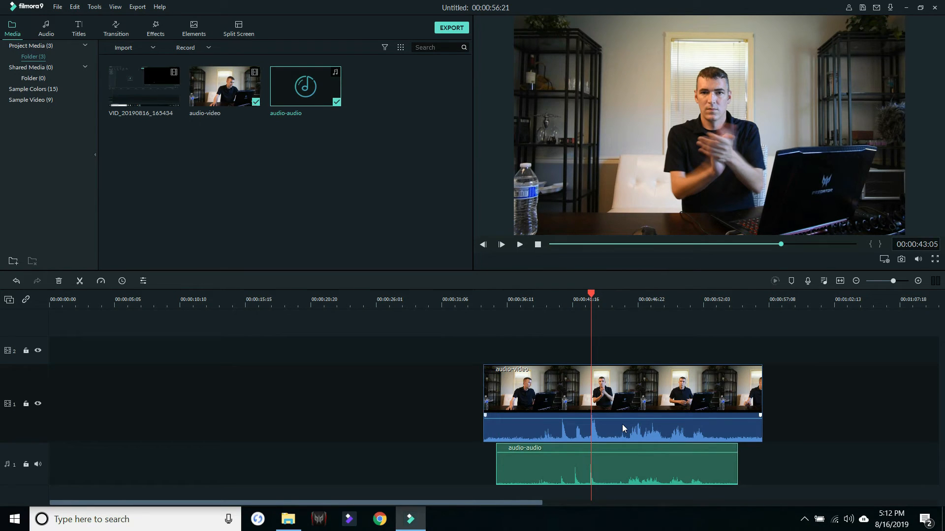
# - Move the playhead to the first clap peak, realign the audio-audio clip with it, and raise that clip's volume
pyautogui.click(592, 290)
pyautogui.moveTo(592, 295); pyautogui.dragTo(563, 300)
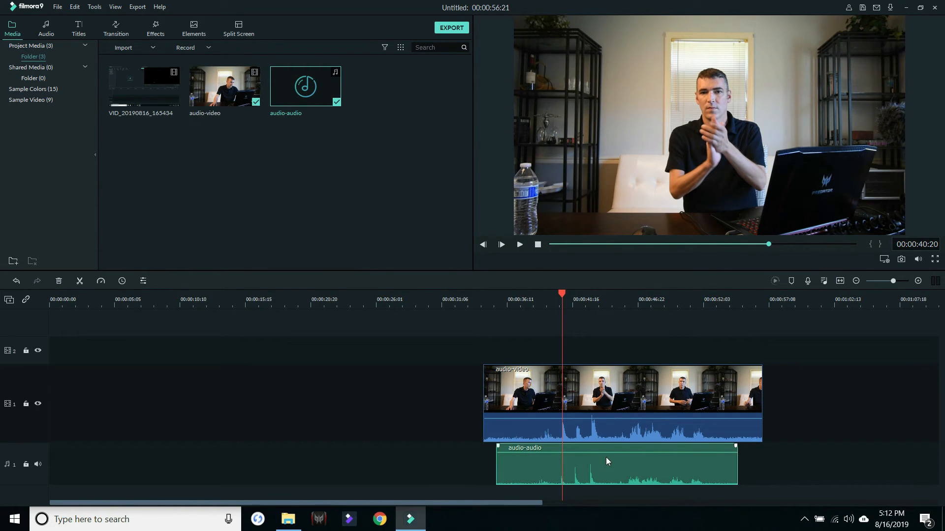
pyautogui.moveTo(603, 464)
pyautogui.mouseDown()
pyautogui.moveTo(629, 472)
pyautogui.moveTo(615, 467)
pyautogui.mouseUp()
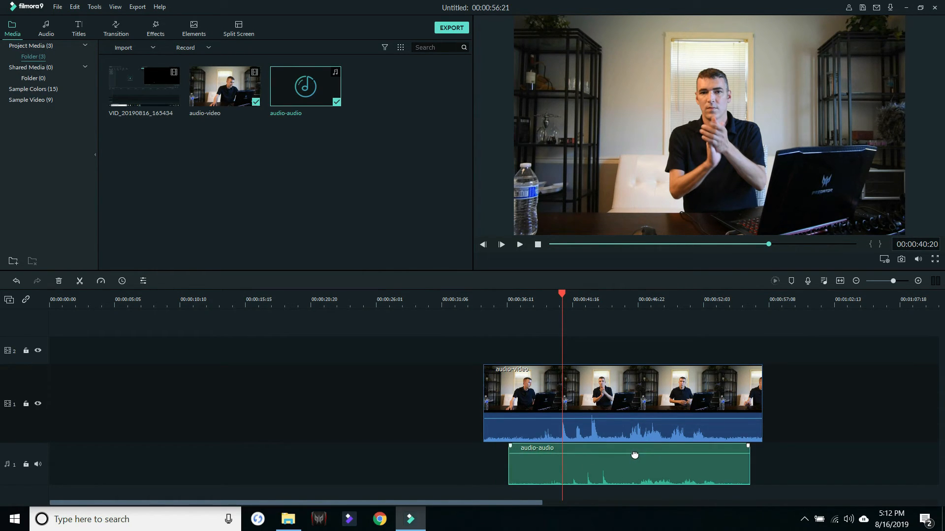
pyautogui.moveTo(644, 462); pyautogui.dragTo(632, 462)
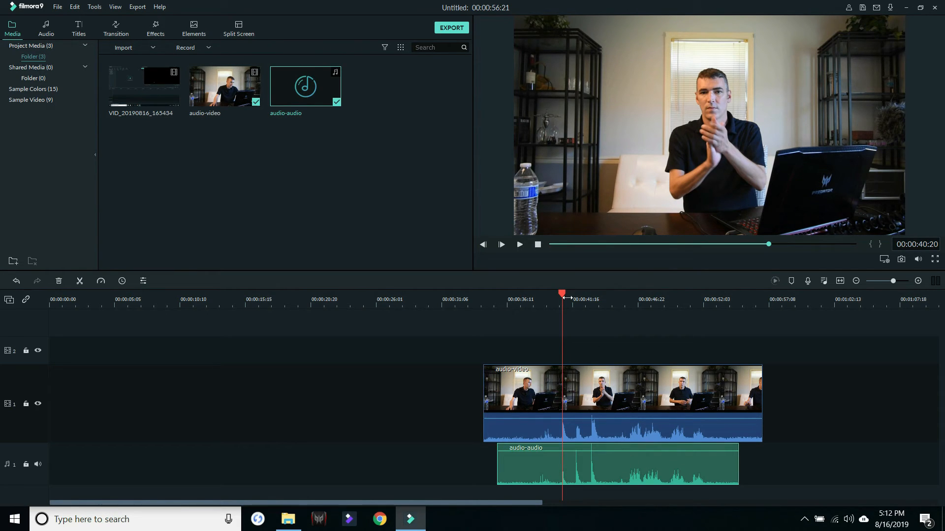
# - Mute the audio-audio clip on audio track 1
pyautogui.click(602, 482)
pyautogui.rightClick(604, 464)
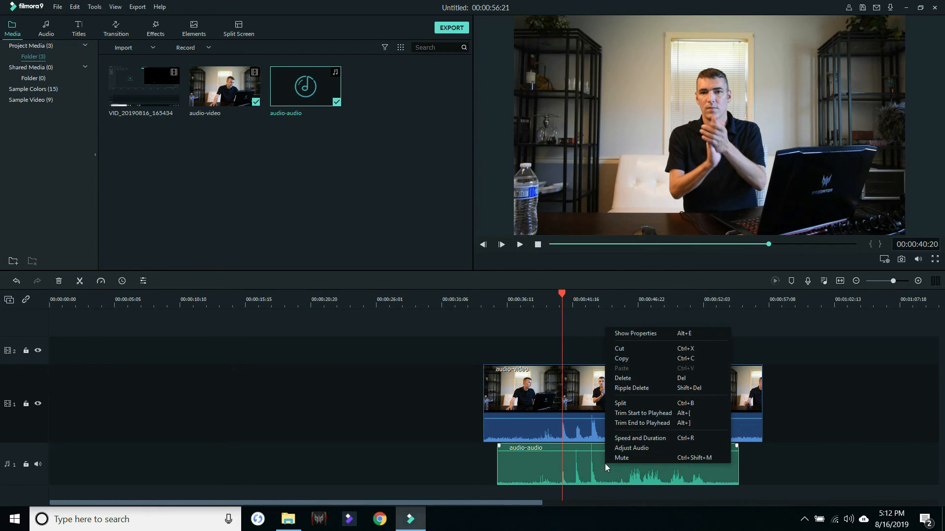
pyautogui.click(629, 454)
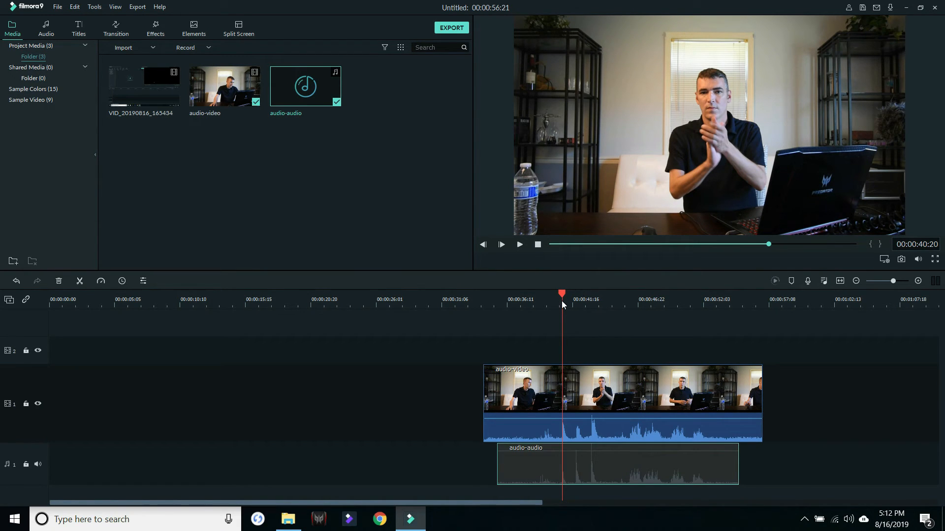
# - Play the clap section from 00:00:39:23 to hear the camera's original sound alone
pyautogui.moveTo(559, 292); pyautogui.dragTo(551, 297)
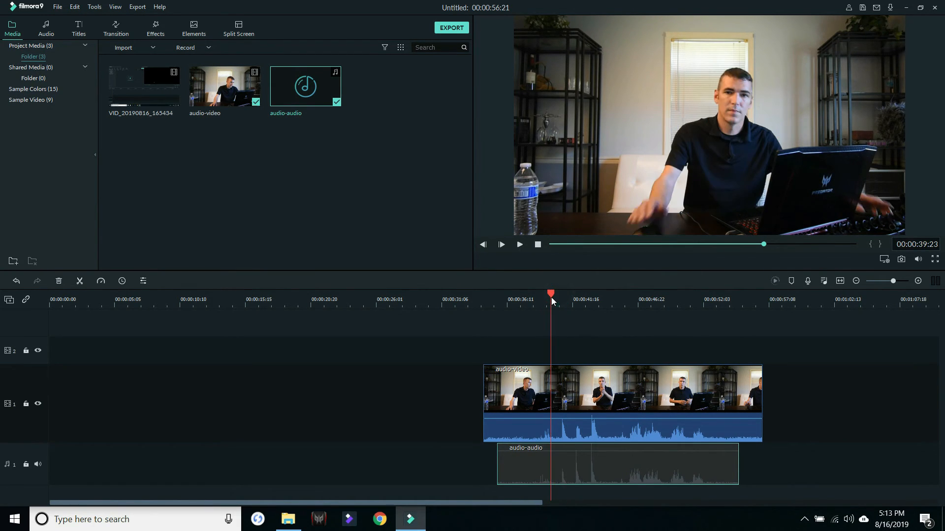
pyautogui.click(524, 246)
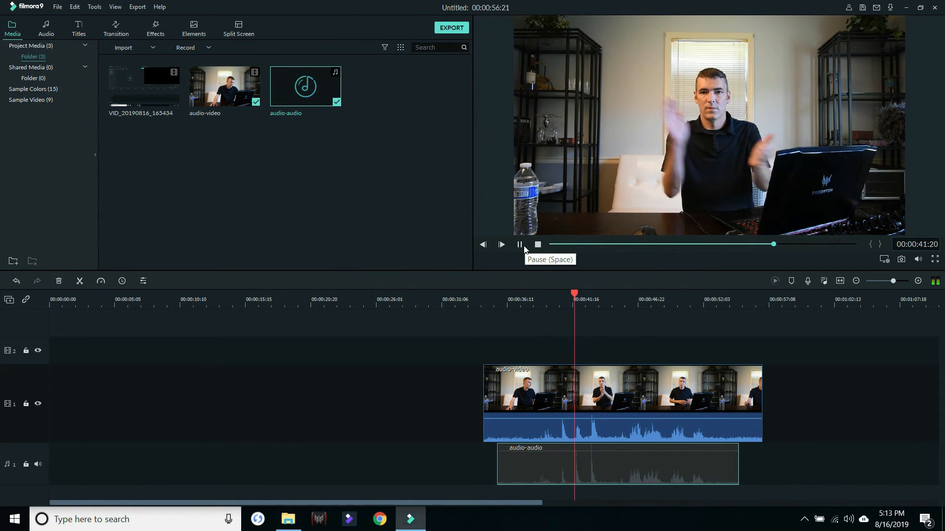
pyautogui.click(519, 245)
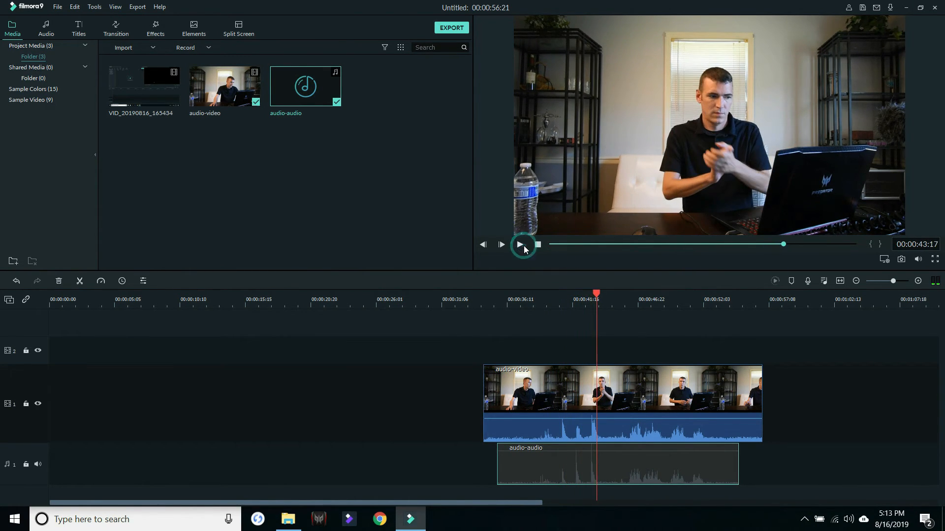
# - Mute the sound of the audio-video clip and unmute the audio-audio clip on audio track 1
pyautogui.click(677, 427)
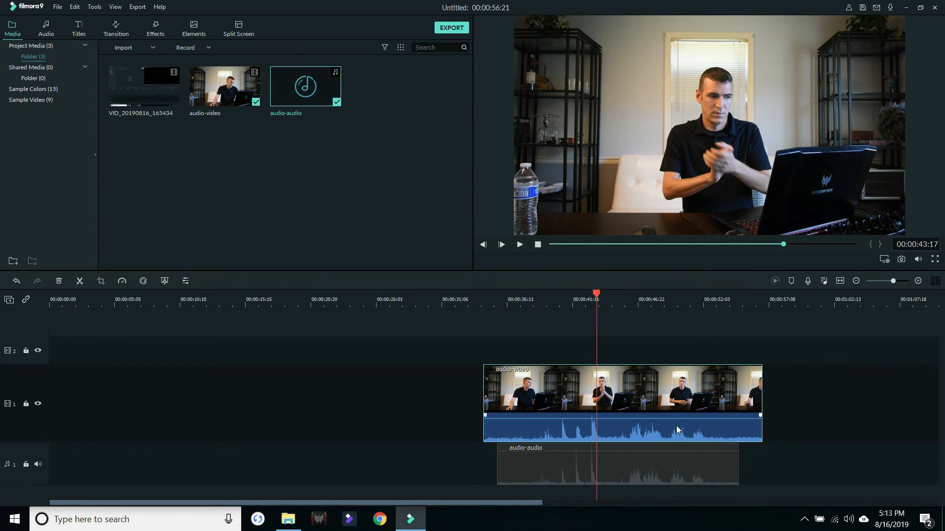
pyautogui.rightClick(677, 426)
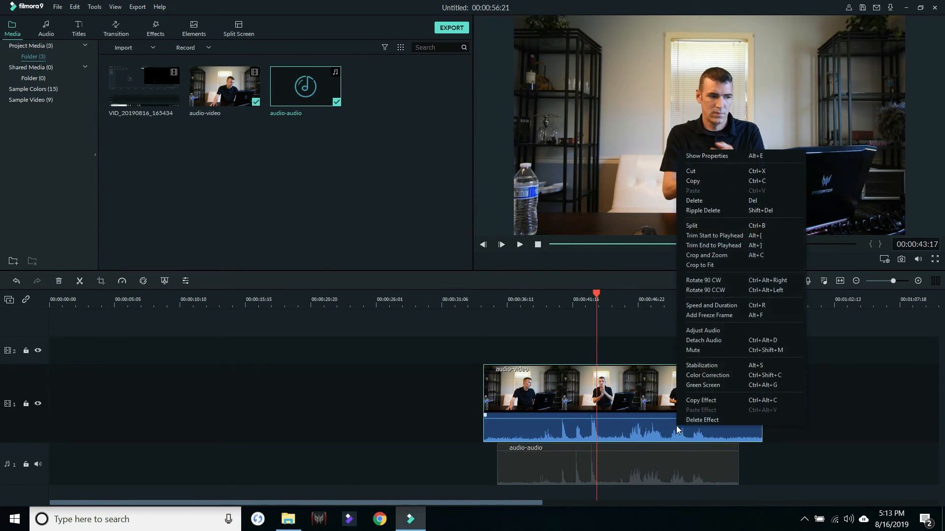
pyautogui.click(692, 350)
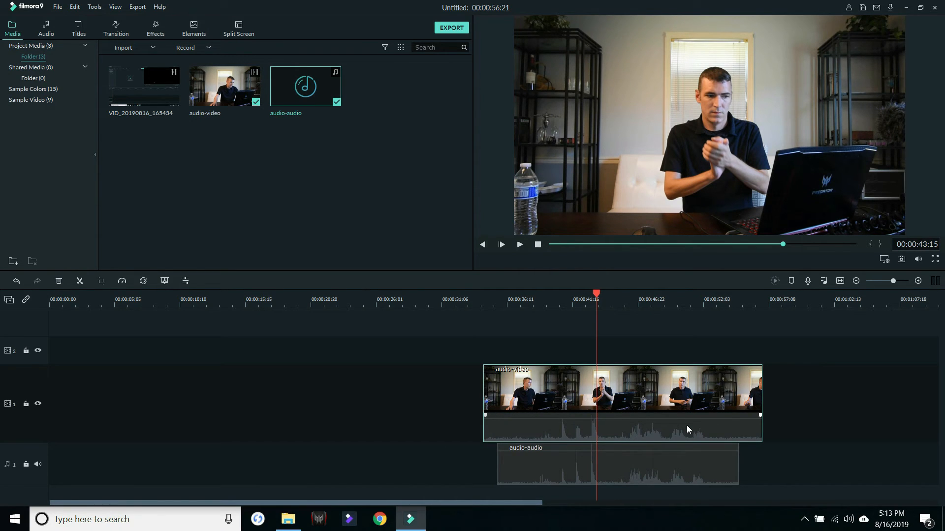
pyautogui.click(664, 463)
pyautogui.rightClick(663, 460)
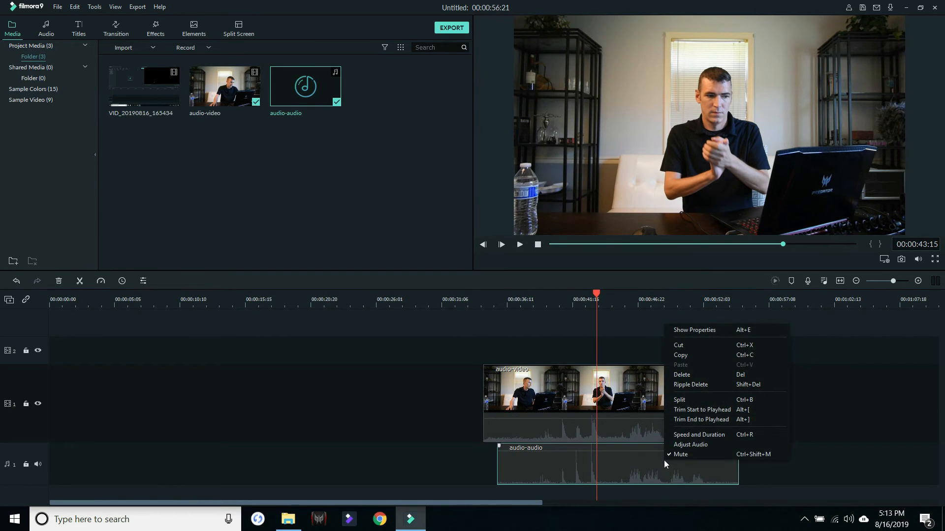
pyautogui.click(675, 454)
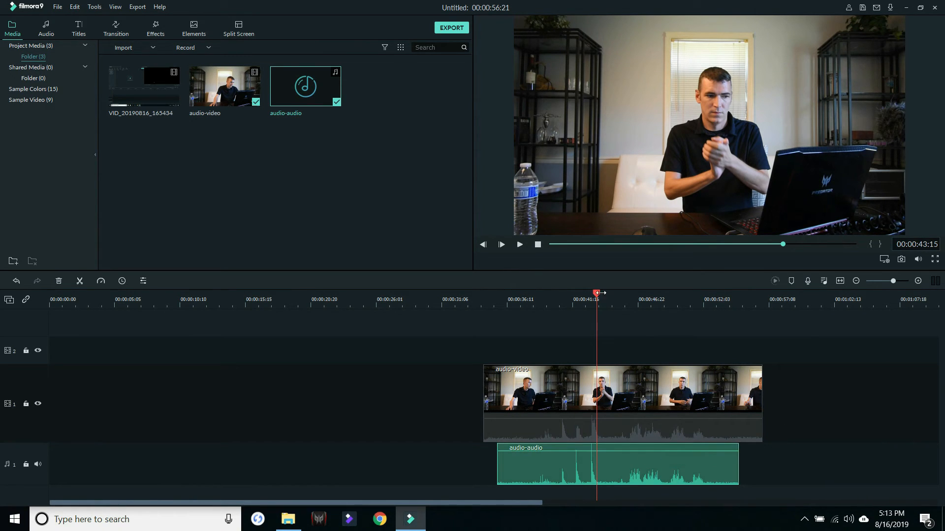
# - Play the timeline from 00:00:40:09 through the claps and speech to check the separate audio's sync
pyautogui.moveTo(596, 294); pyautogui.dragTo(556, 299)
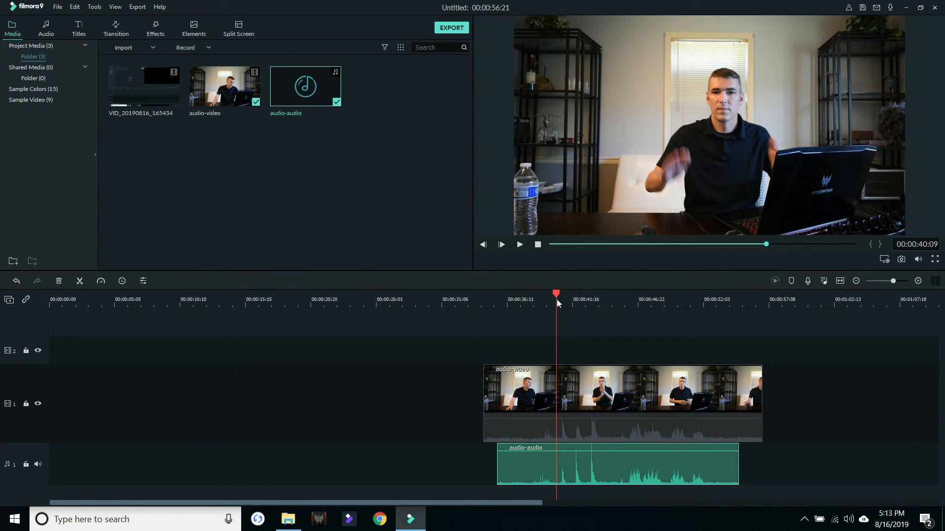
pyautogui.click(521, 245)
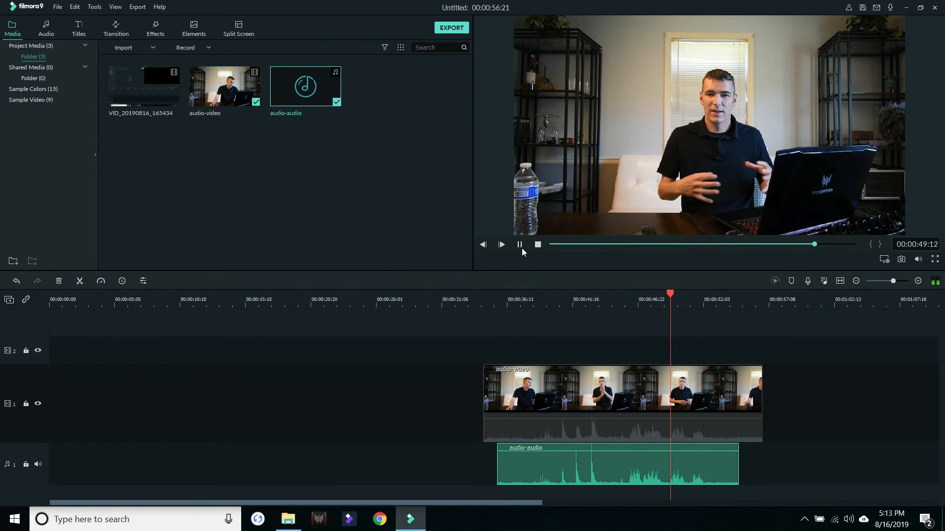
pyautogui.click(523, 249)
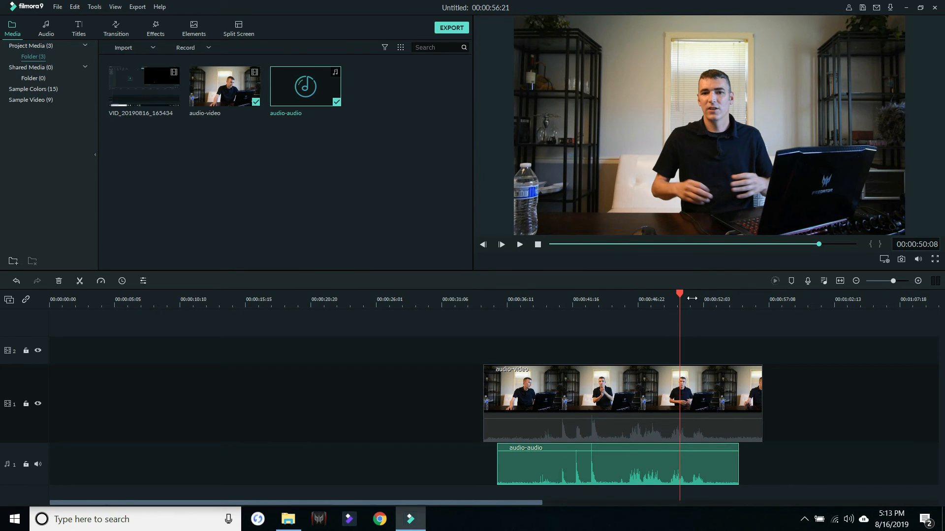
# - Split the audio-video and audio-audio clips at 00:00:38:05, before the first clap
pyautogui.moveTo(680, 294); pyautogui.dragTo(530, 314)
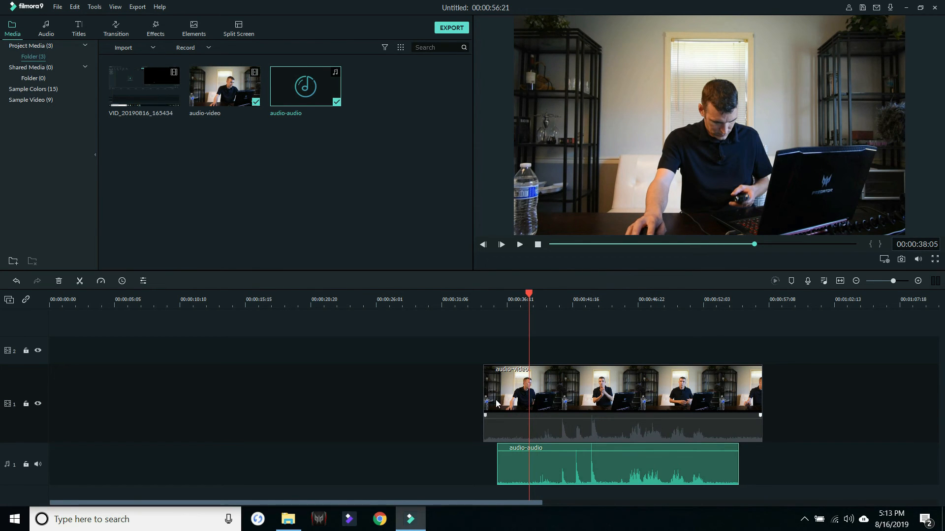
pyautogui.click(520, 396)
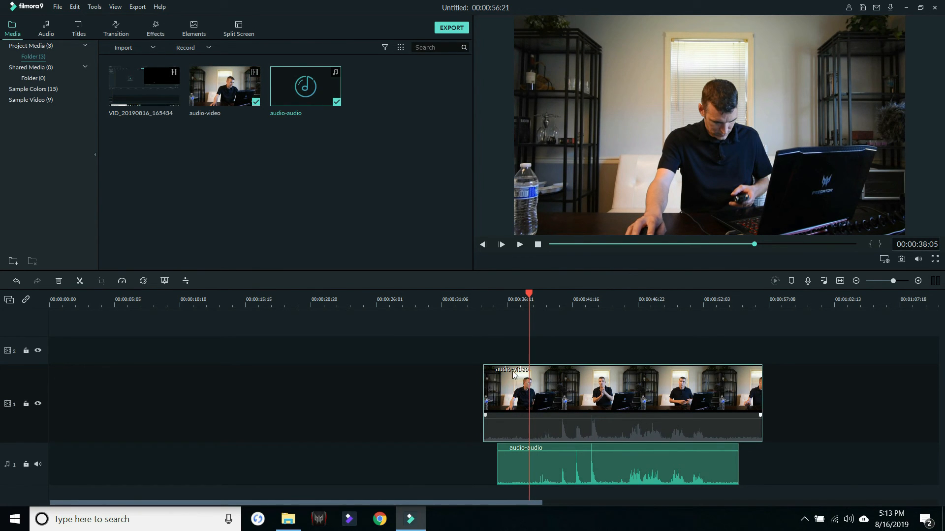
pyautogui.click(79, 281)
pyautogui.click(536, 480)
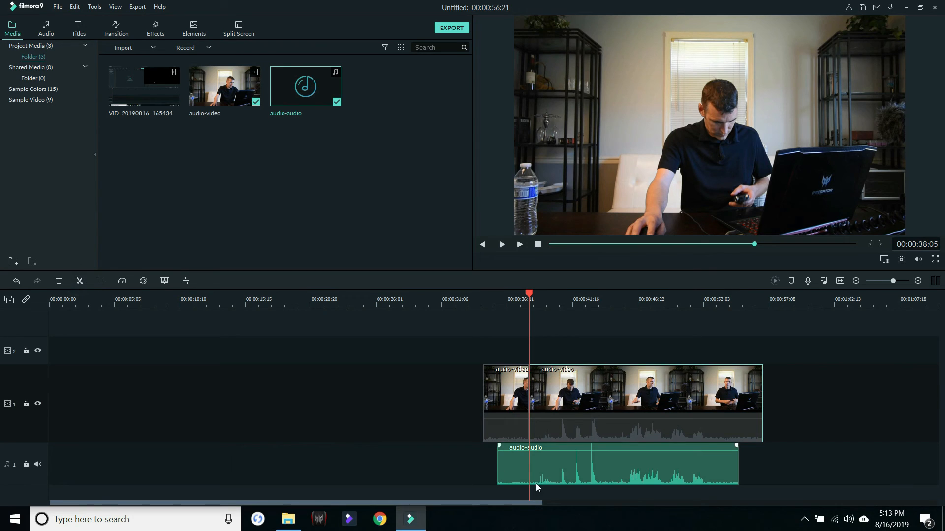
pyautogui.click(518, 465)
pyautogui.click(80, 281)
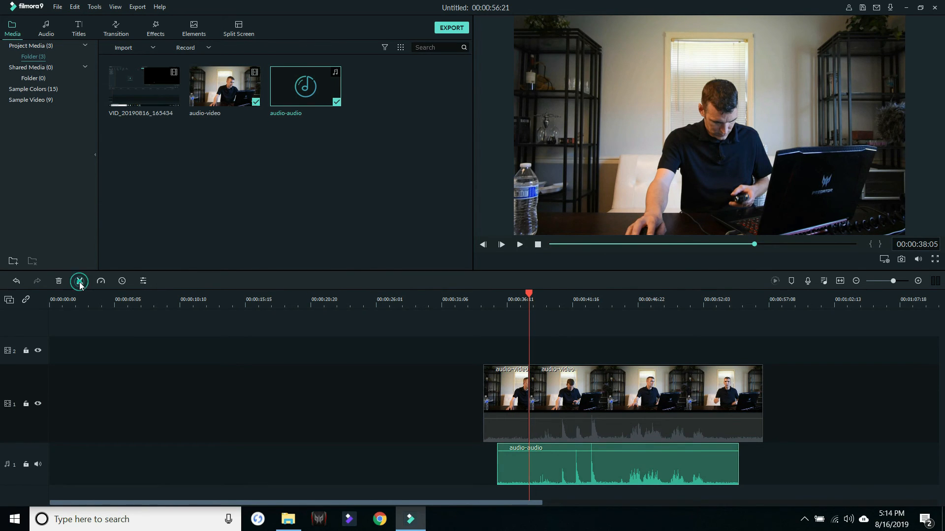
# - Delete the leading pieces of audio-video and audio-audio before the split
pyautogui.click(510, 399)
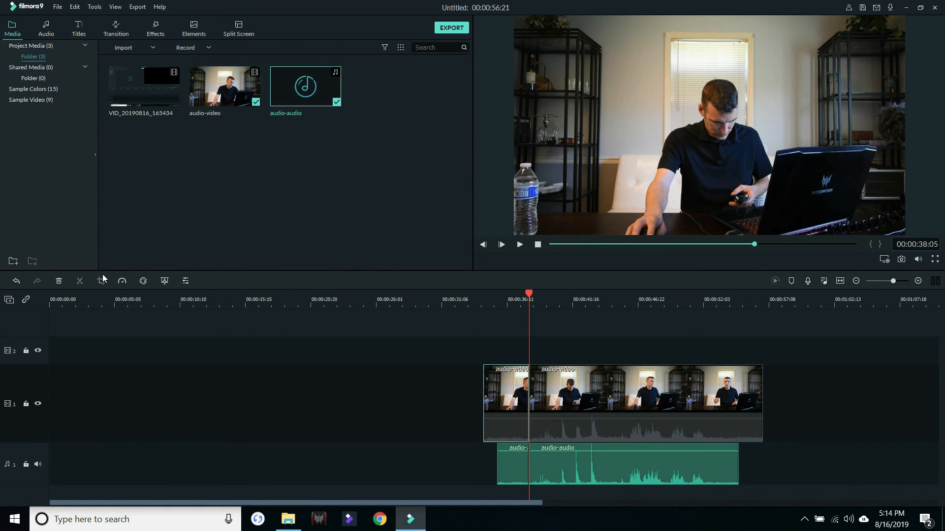
pyautogui.click(58, 283)
pyautogui.click(462, 465)
pyautogui.click(59, 281)
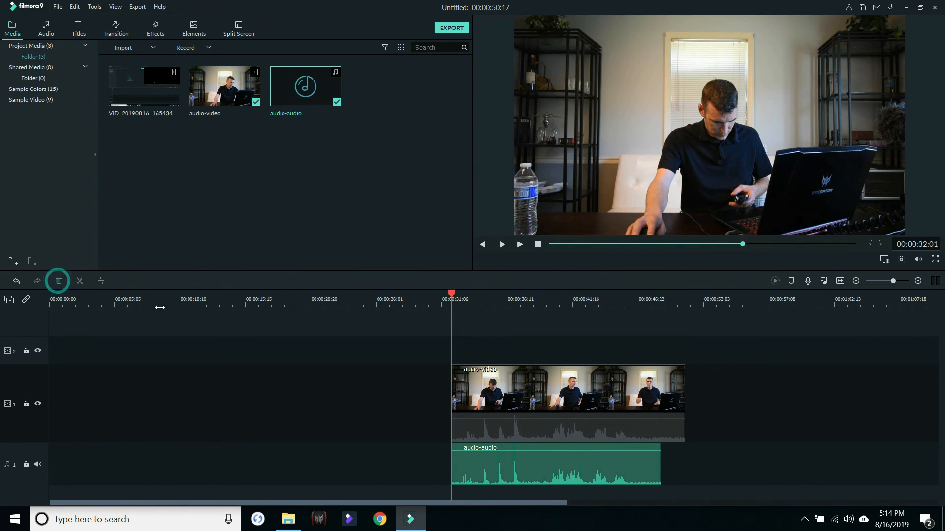
# - Detach the muted sound from the audio-video clip and delete it from audio track 2
pyautogui.rightClick(585, 428)
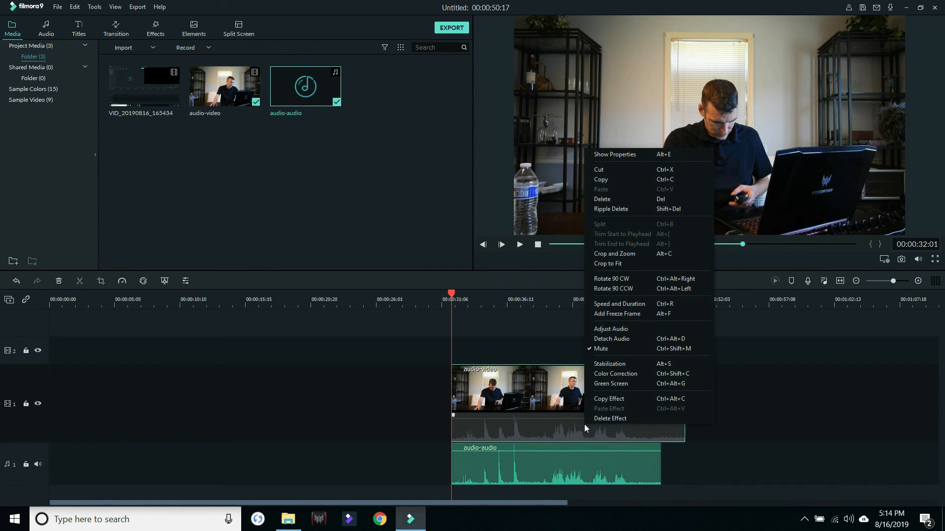
pyautogui.click(613, 339)
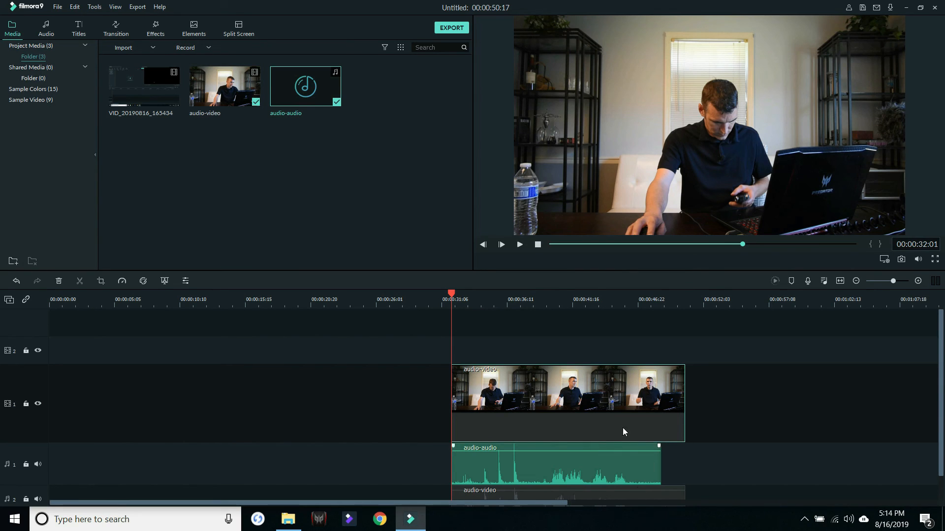
pyautogui.click(609, 496)
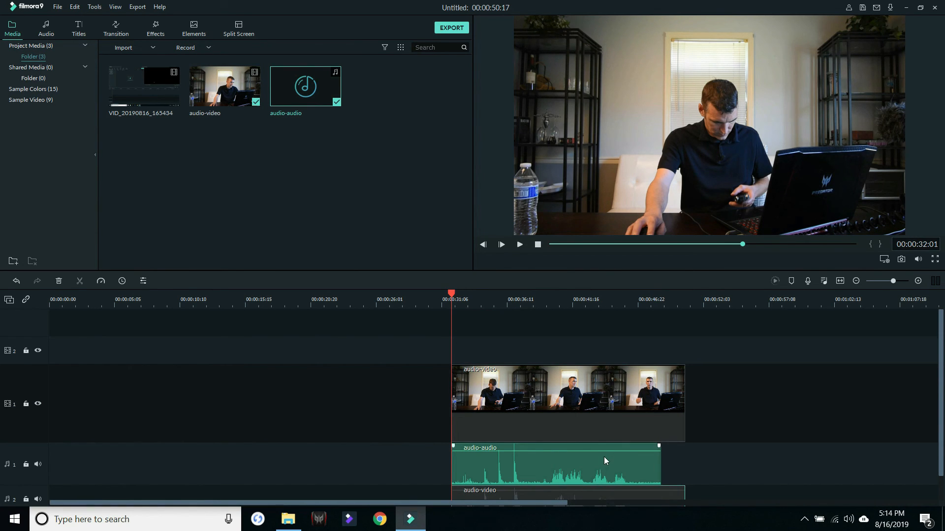
pyautogui.press('Delete')
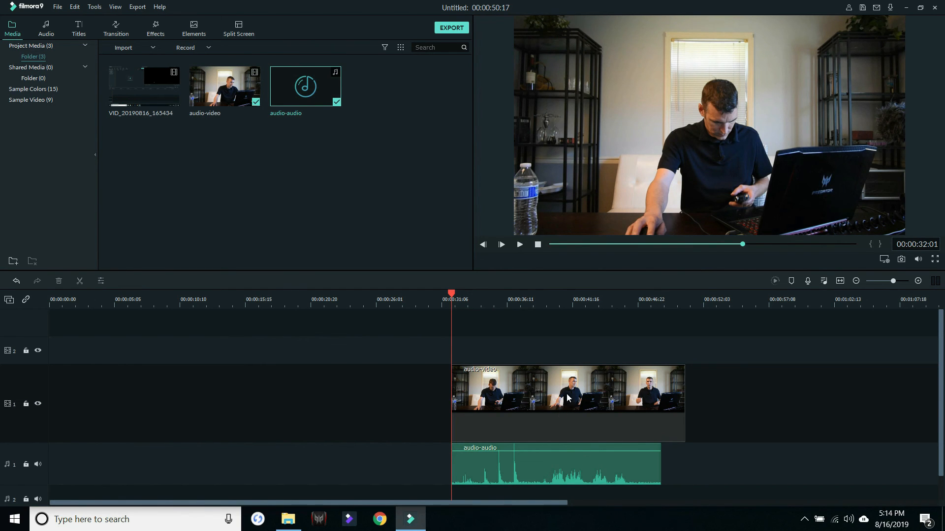
# - Move the audio-video and audio-audio clips to the very start of the timeline, keeping both aligned
pyautogui.click(575, 411)
pyautogui.moveTo(574, 409); pyautogui.dragTo(84, 407)
pyautogui.moveTo(542, 453); pyautogui.dragTo(111, 461)
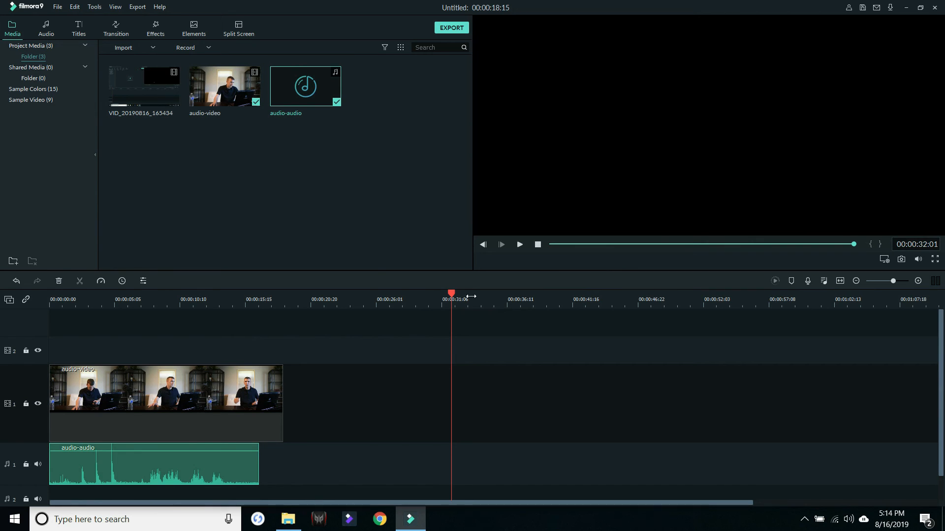
# - Split audio-video and audio-audio at 00:00:15:22 and delete the trailing piece of each clip
pyautogui.moveTo(454, 288); pyautogui.dragTo(249, 317)
pyautogui.click(268, 417)
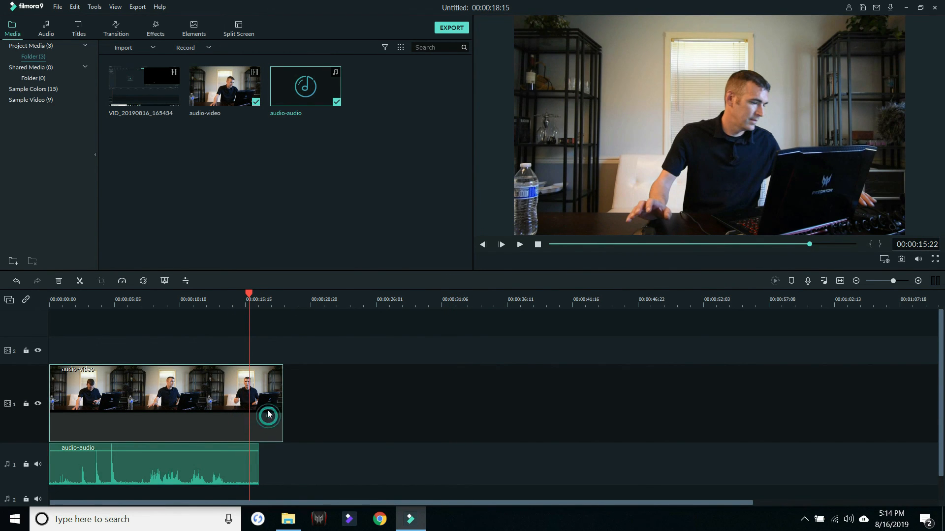
pyautogui.click(79, 281)
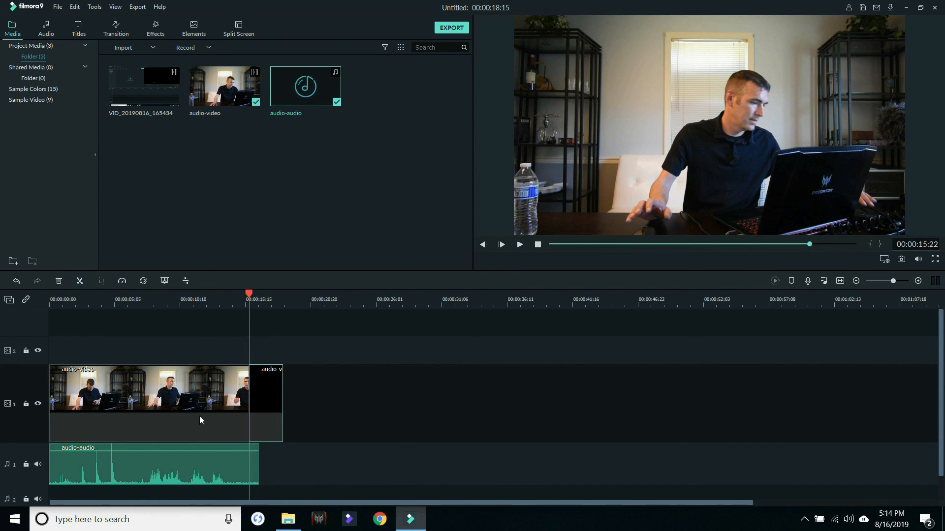
pyautogui.click(59, 281)
pyautogui.click(250, 465)
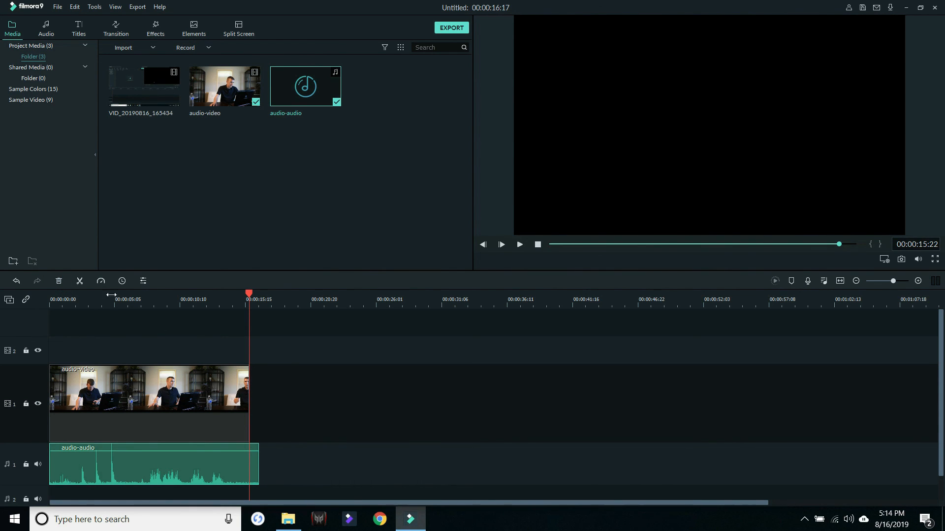
pyautogui.click(80, 281)
pyautogui.click(253, 466)
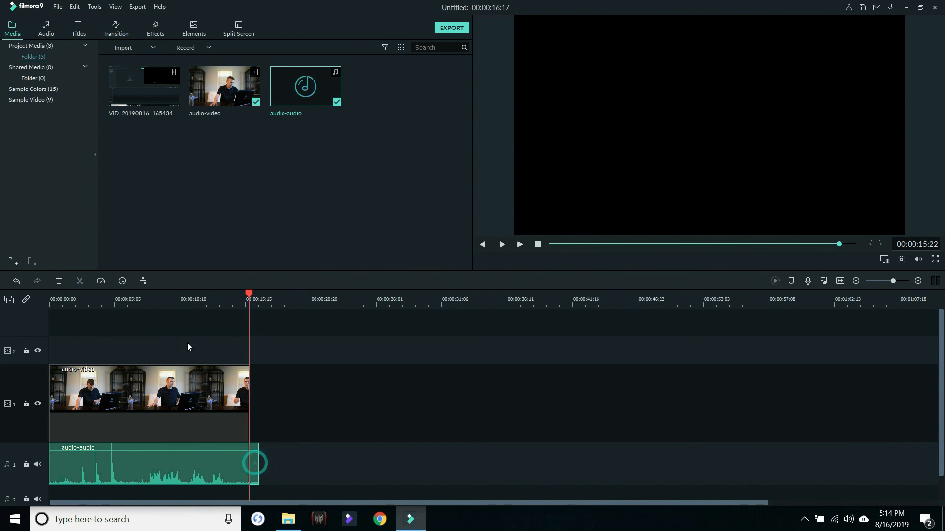
pyautogui.click(59, 281)
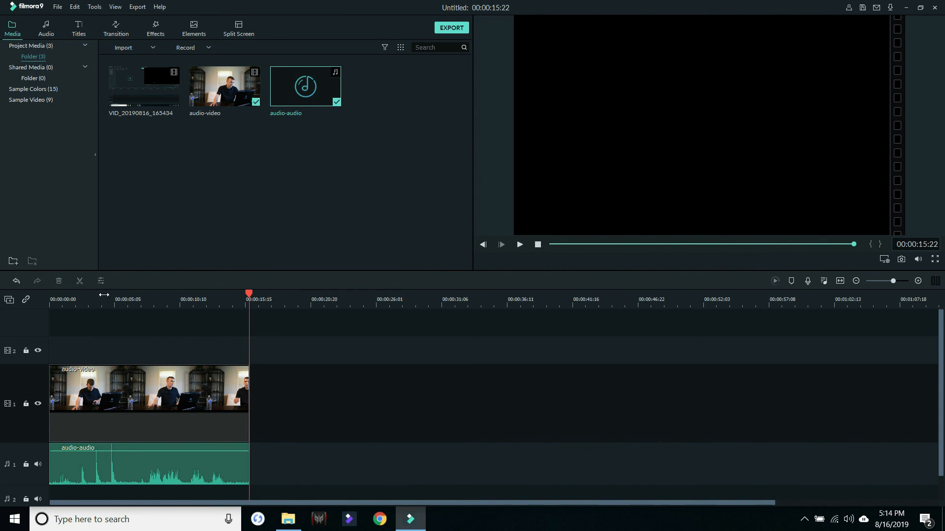
# - Play the trimmed clips from 00:00:00:00 through the first clap to check the sync
pyautogui.moveTo(249, 294); pyautogui.dragTo(33, 290)
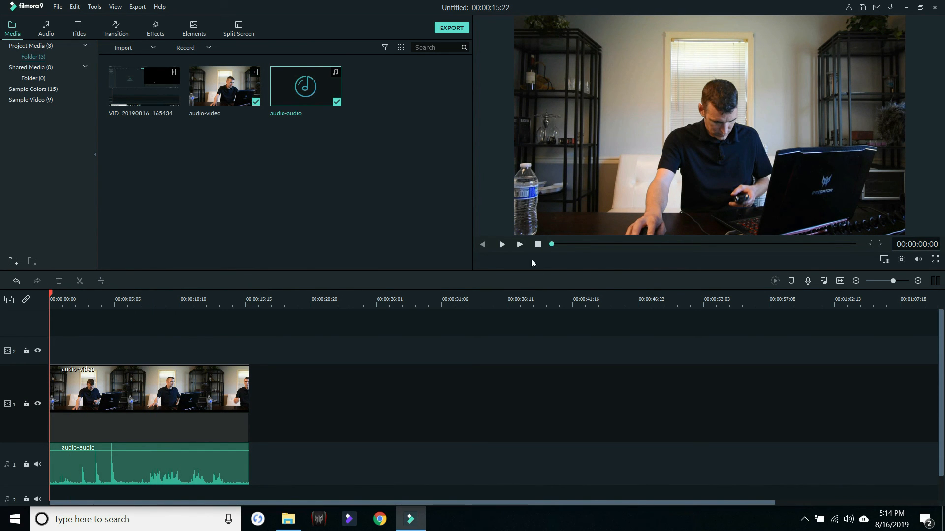
pyautogui.click(520, 245)
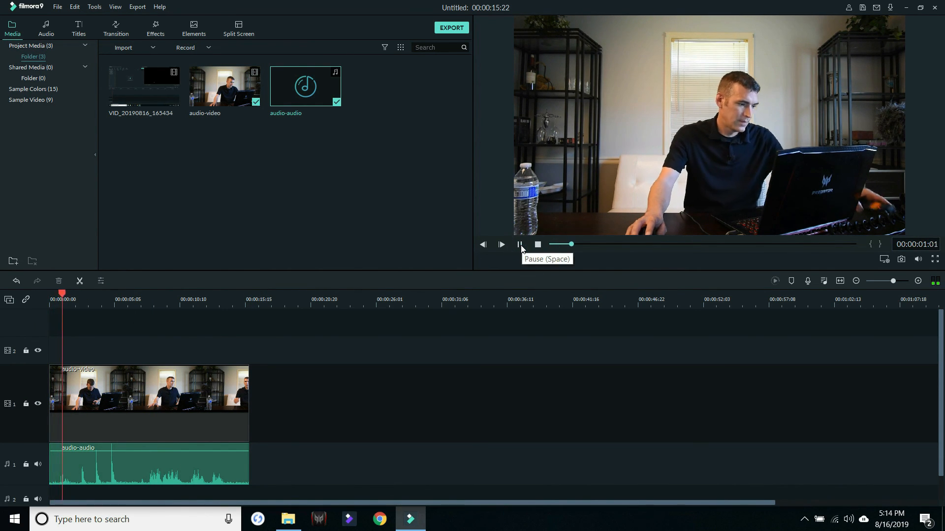
pyautogui.click(521, 245)
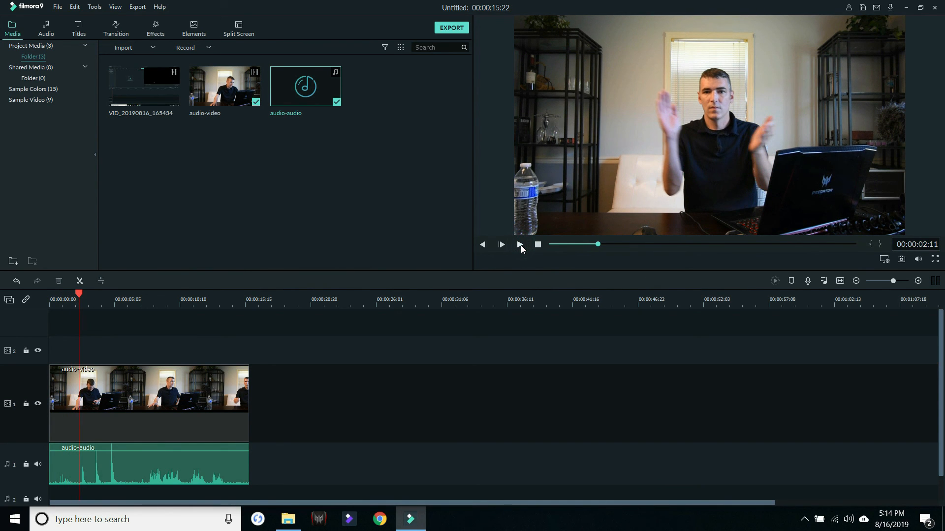